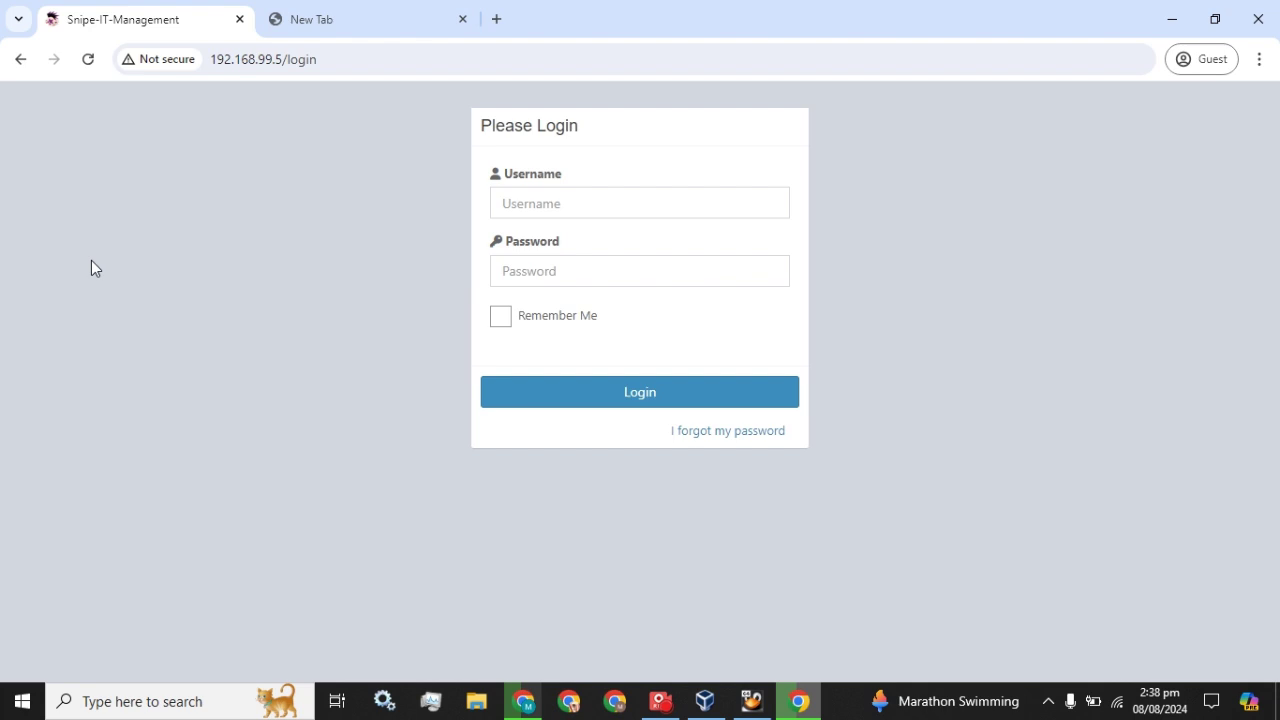
# Log in to Snipe-IT with the username and the account password
pyautogui.click(578, 205)
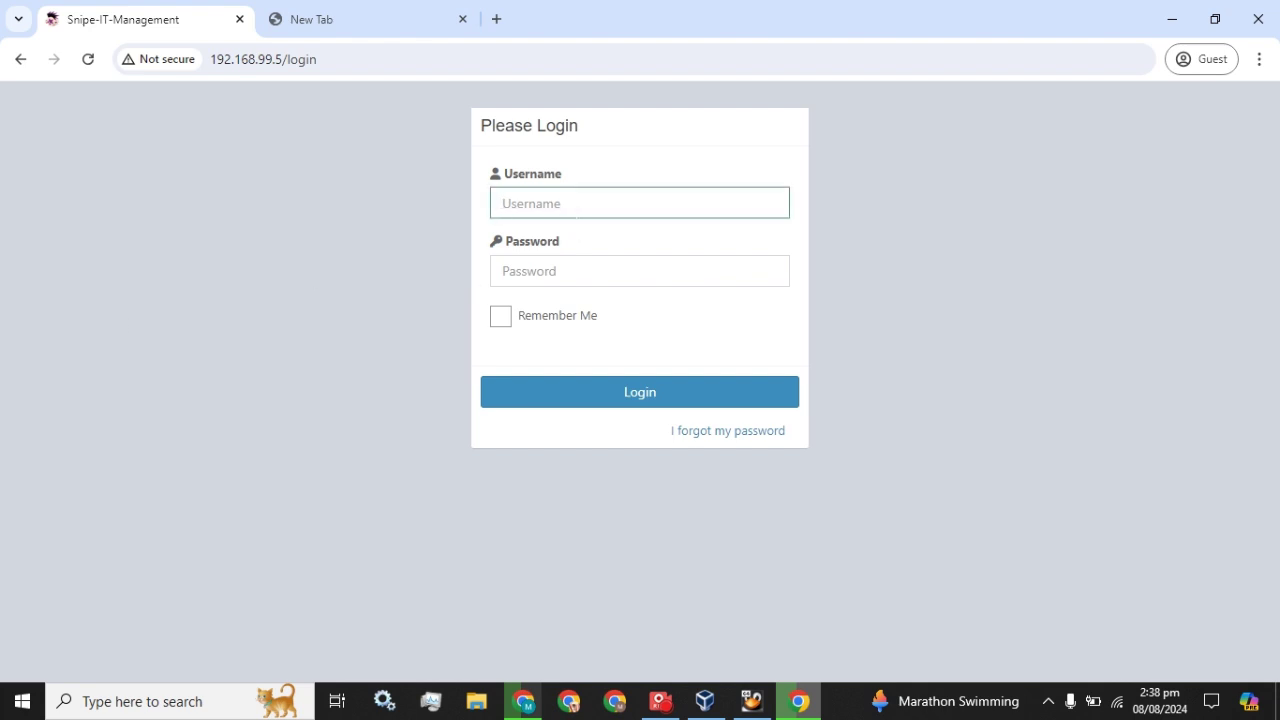
pyautogui.write('yasir')
pyautogui.press('Tab')
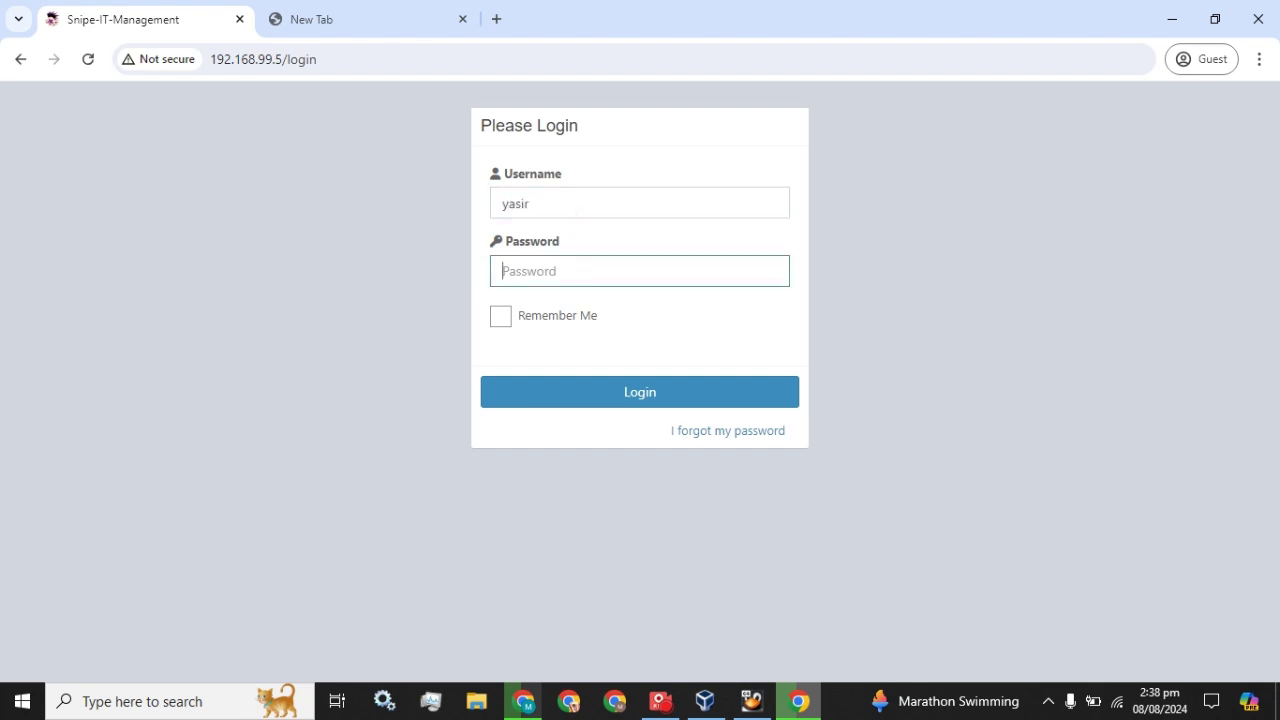
pyautogui.write('***********')
pyautogui.press('Return')
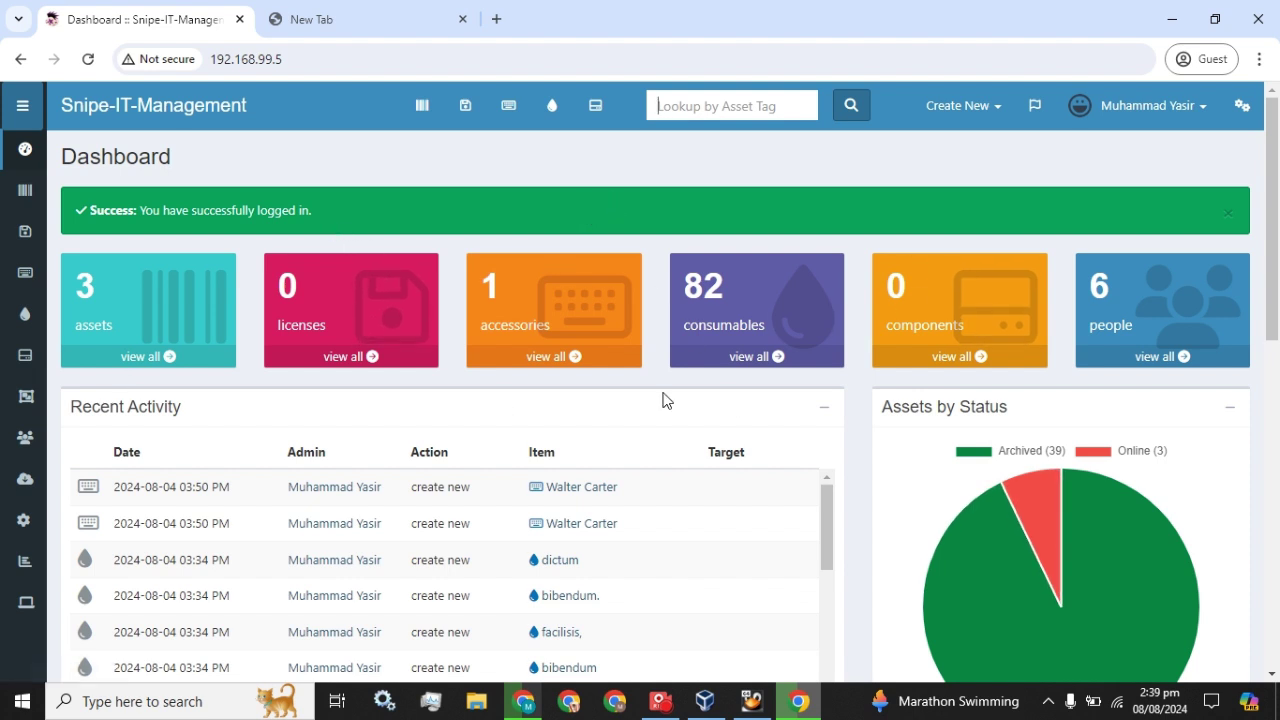
# Open the new component form from the Components list, examine its fields, and return to the list without saving
pyautogui.click(945, 303)
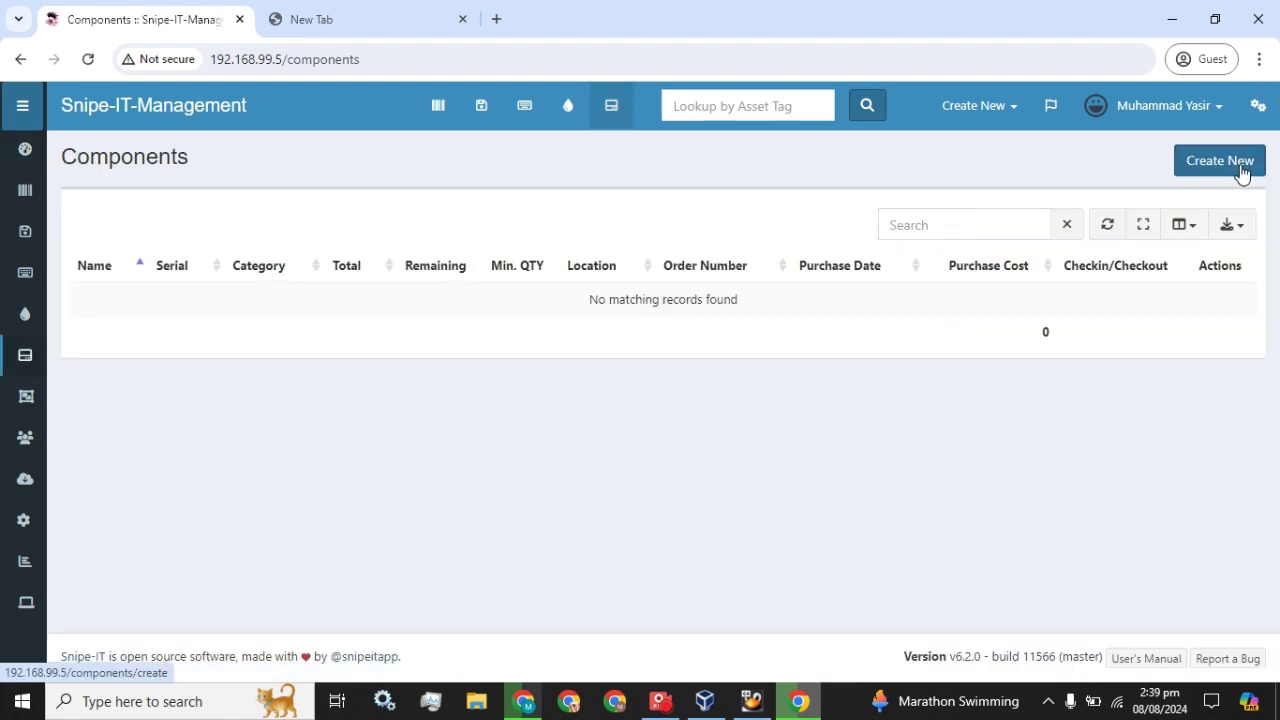
pyautogui.click(1250, 168)
pyautogui.scroll(-4, 651, 323)
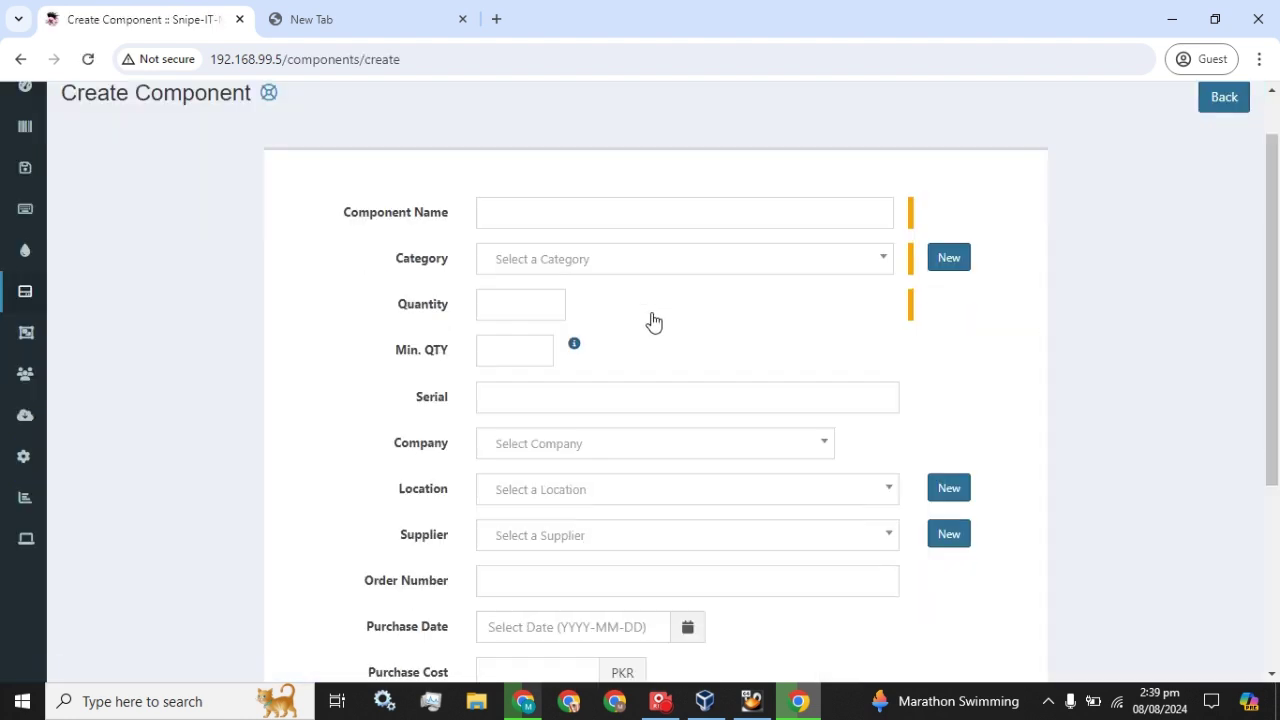
pyautogui.scroll(3, 621, 430)
pyautogui.scroll(1, 614, 340)
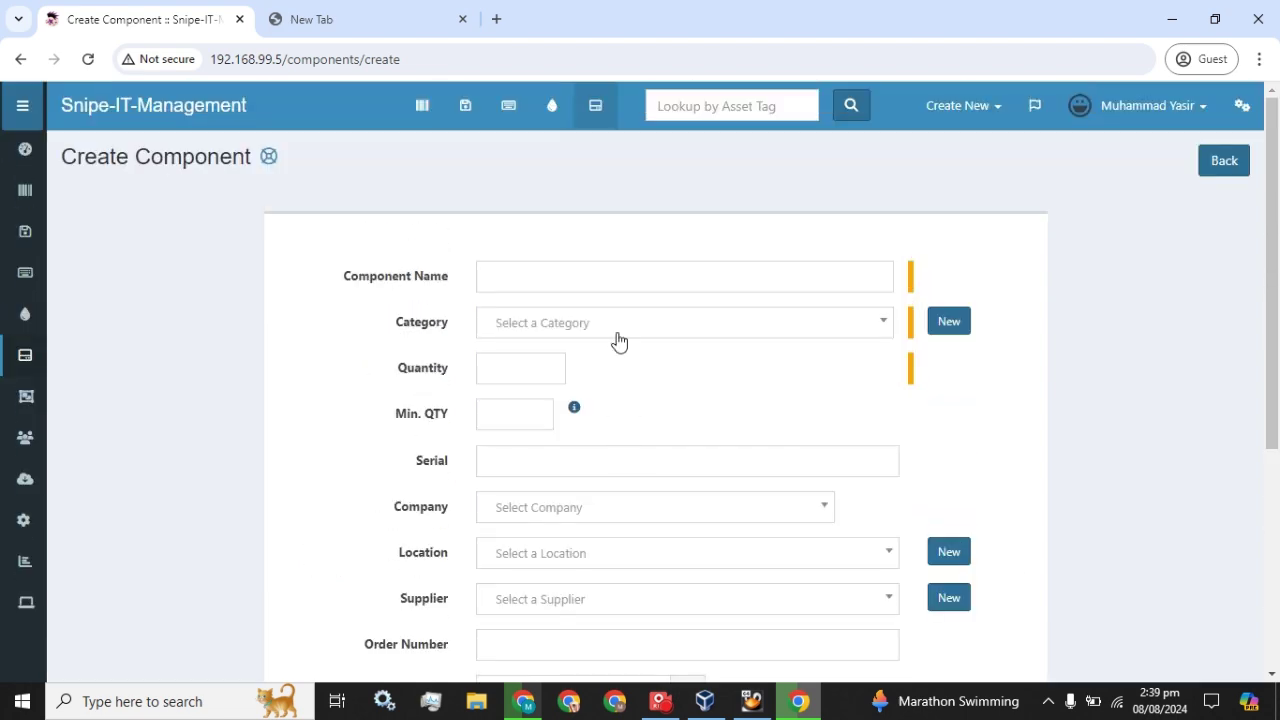
pyautogui.scroll(-2, 617, 334)
pyautogui.scroll(2, 617, 334)
pyautogui.scroll(-4, 909, 317)
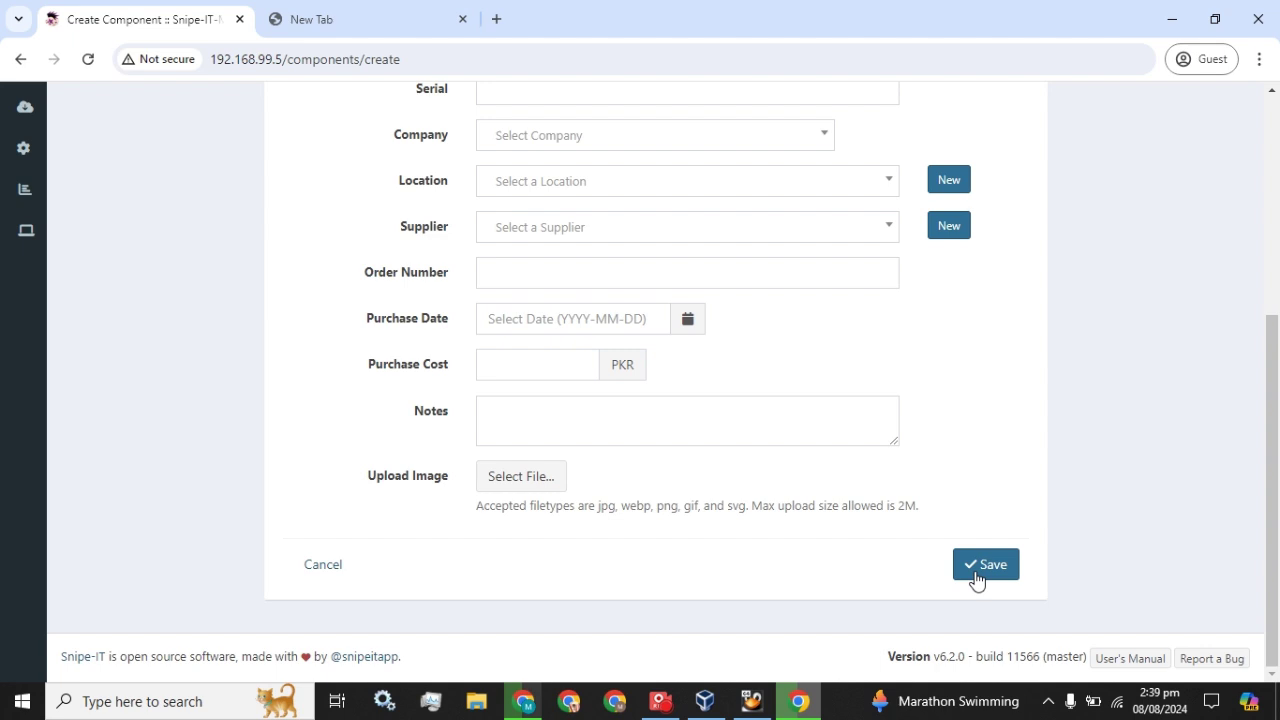
pyautogui.scroll(5, 970, 560)
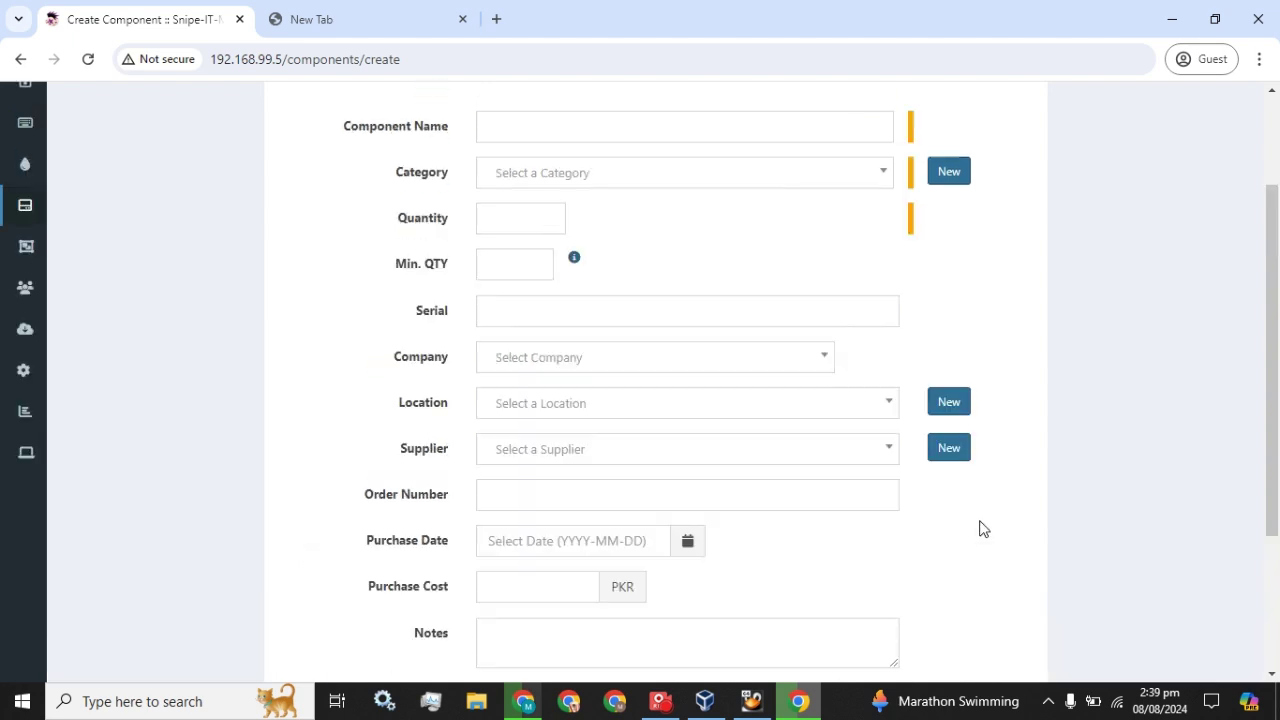
pyautogui.click(1224, 164)
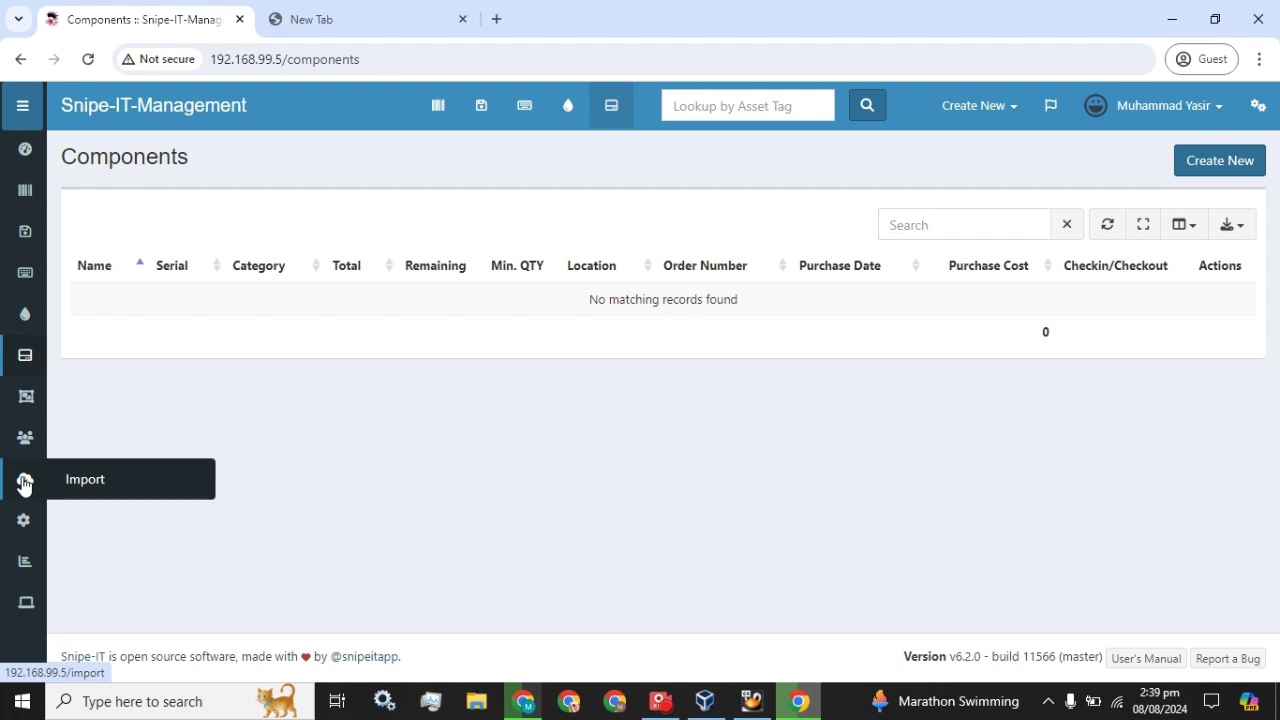
# Open the Import page, and search Google in the other browser tab for "import component in snipeit"
pyautogui.click(123, 484)
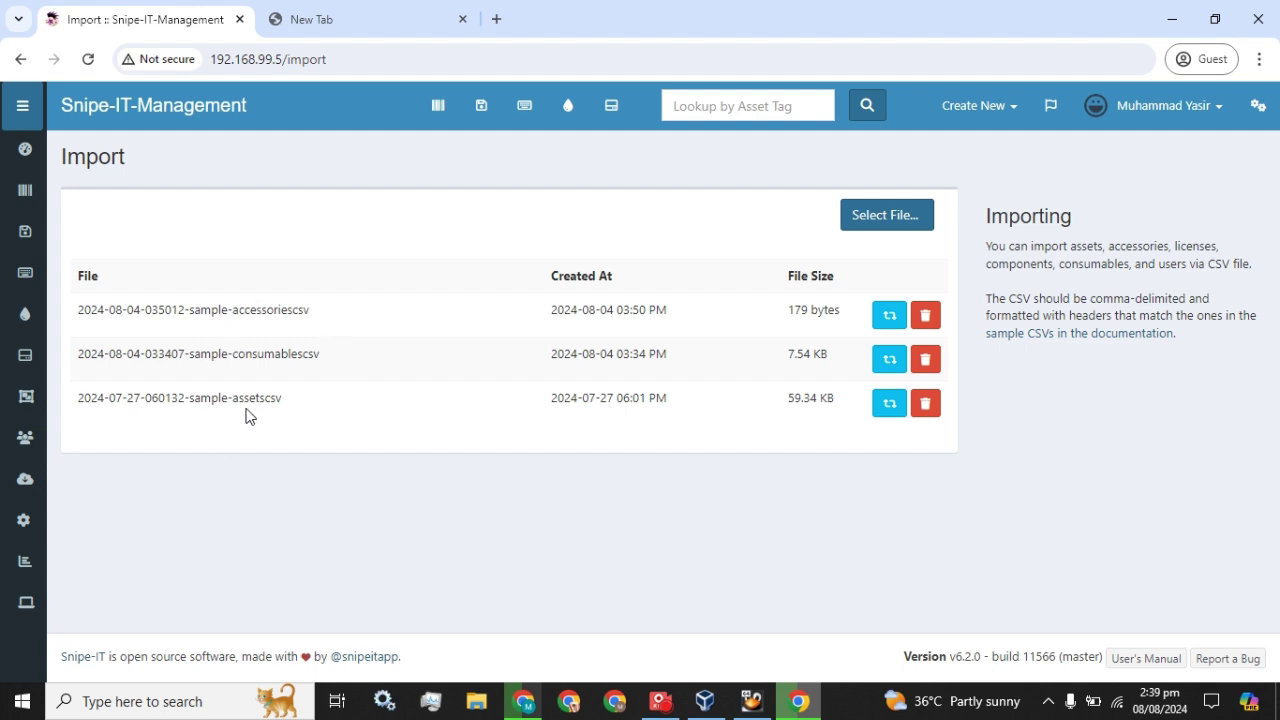
pyautogui.click(314, 14)
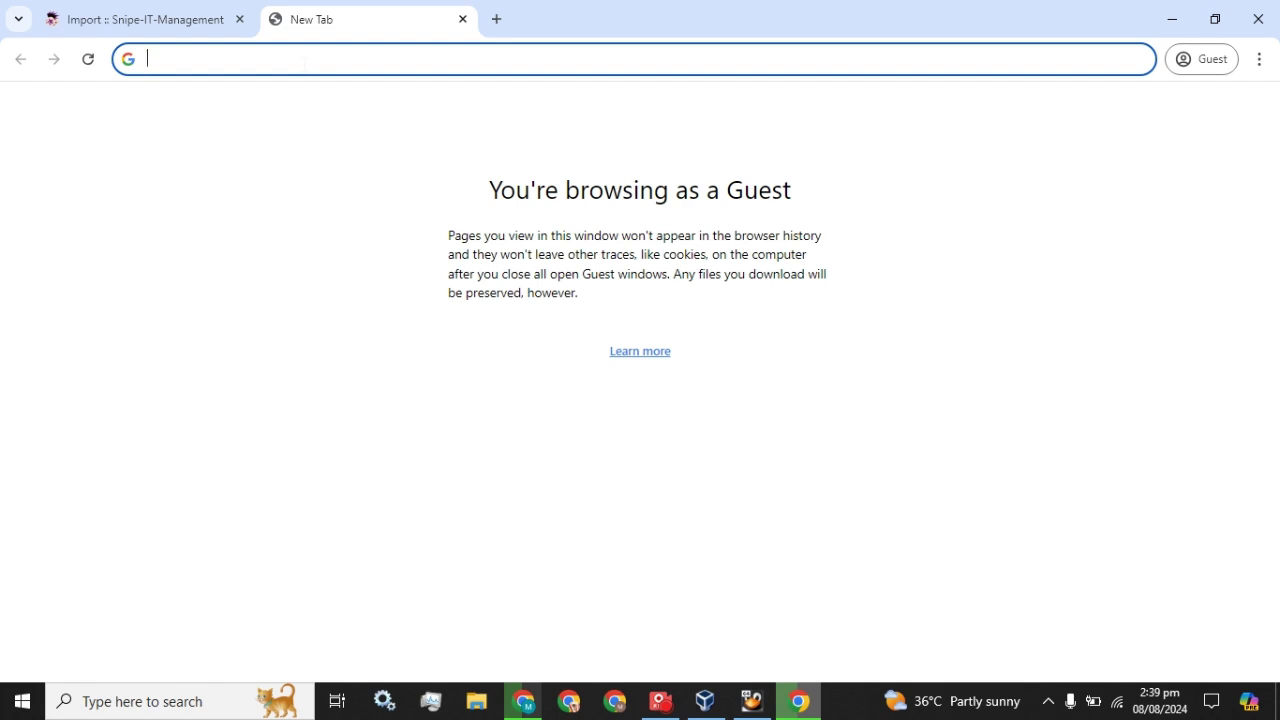
pyautogui.write('im')
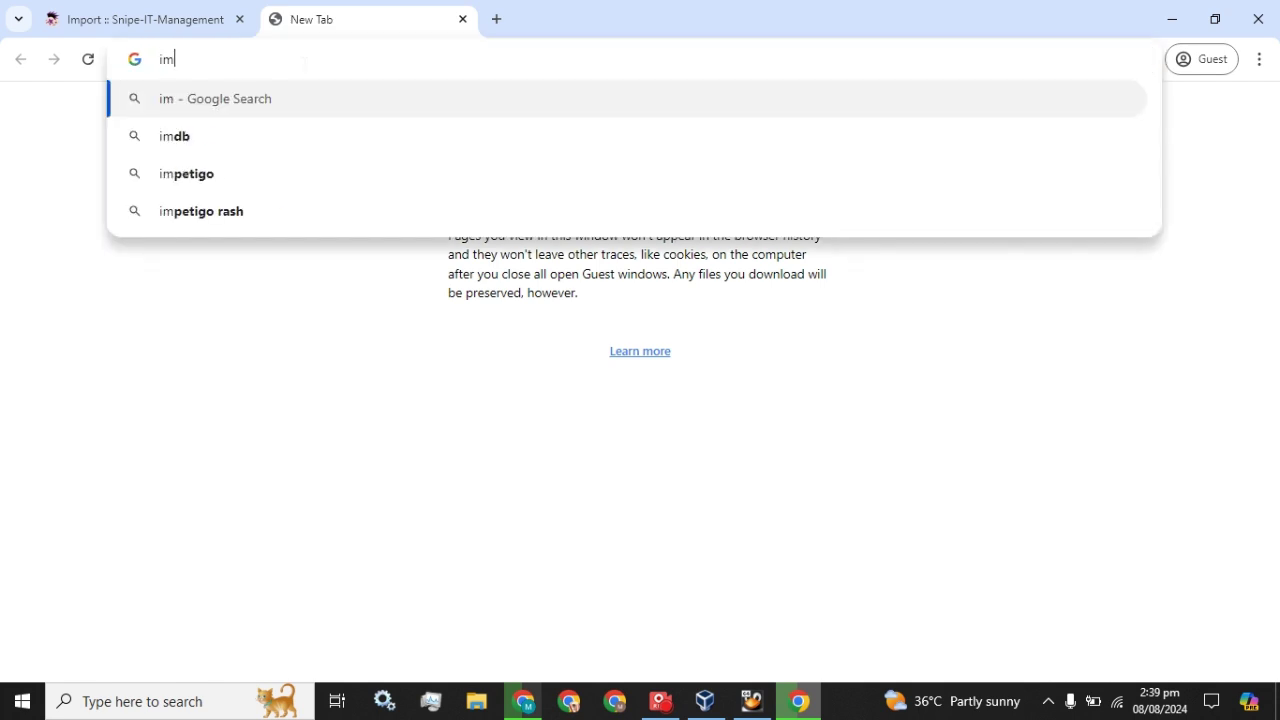
pyautogui.write('port asse')
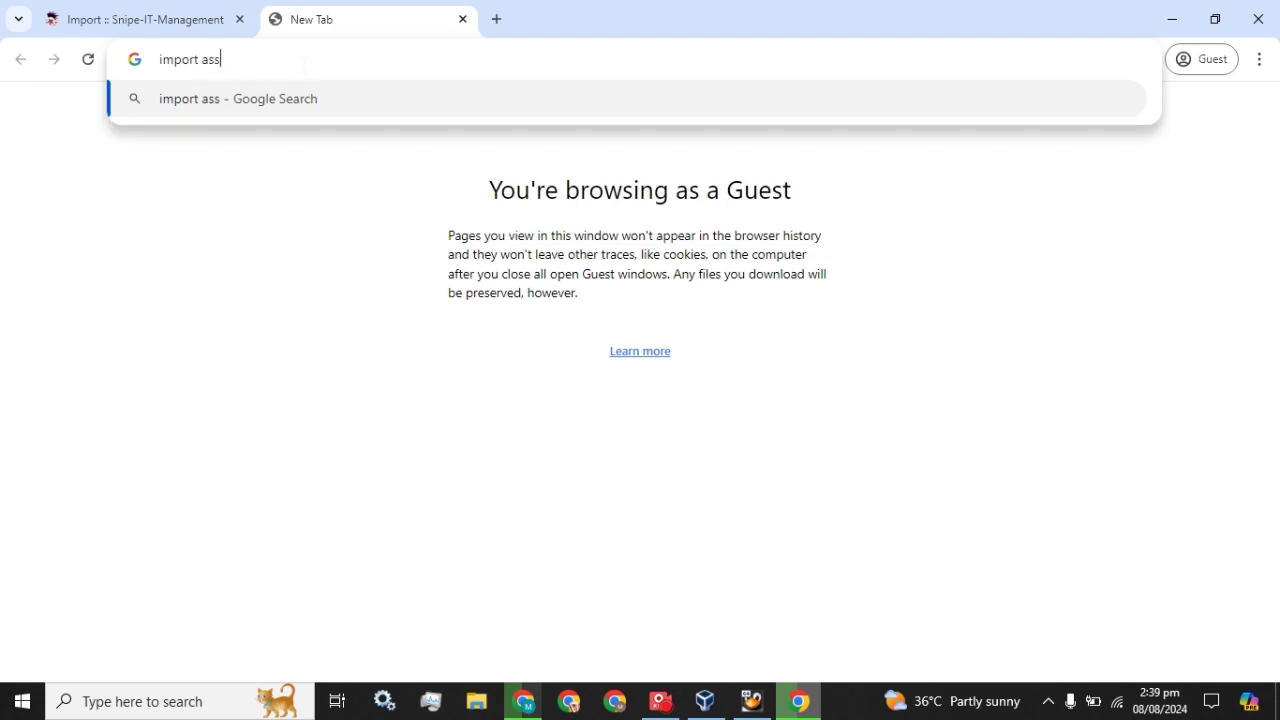
pyautogui.press('BackSpace')
pyautogui.press('BackSpace')
pyautogui.press('BackSpace')
pyautogui.press('BackSpace')
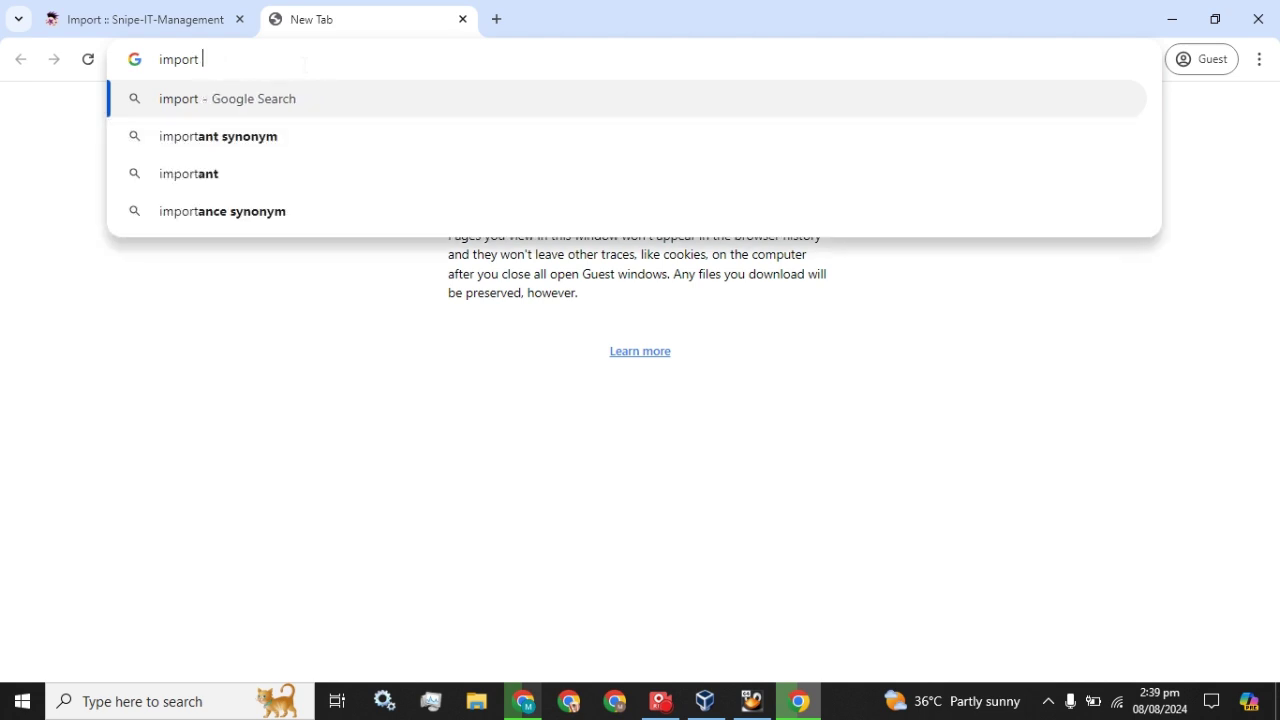
pyautogui.write('comp')
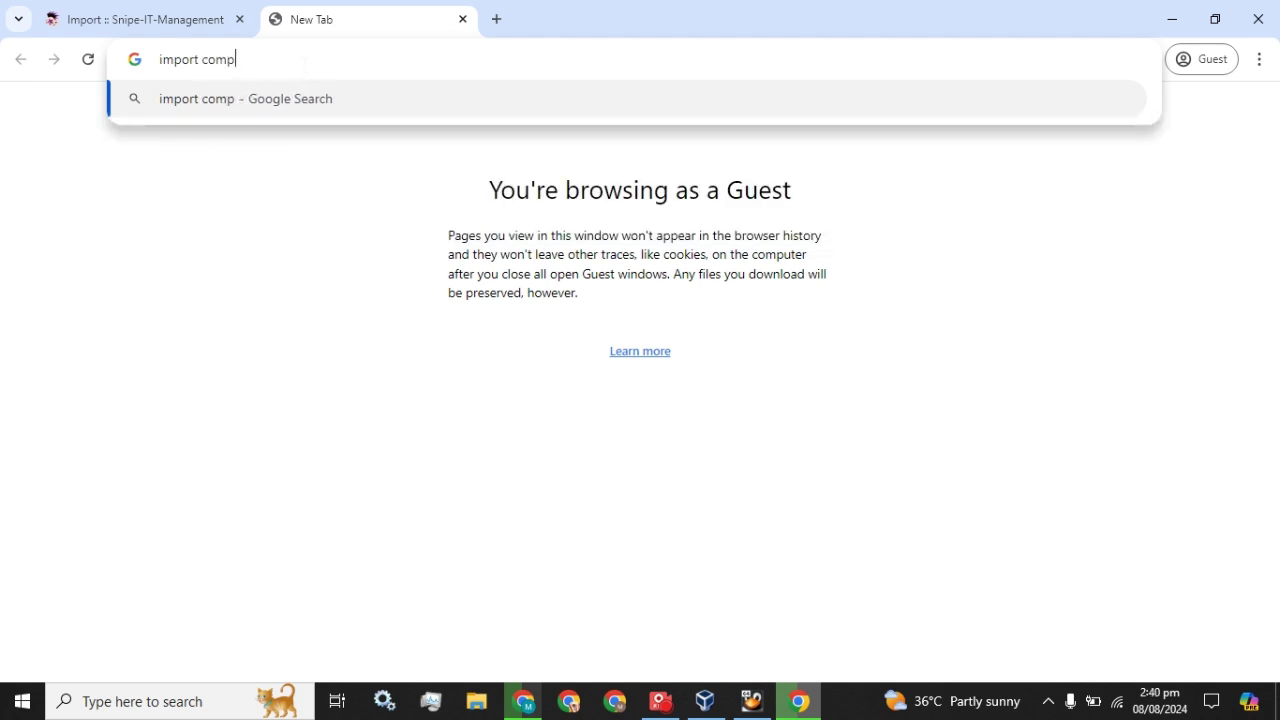
pyautogui.write('onent in s')
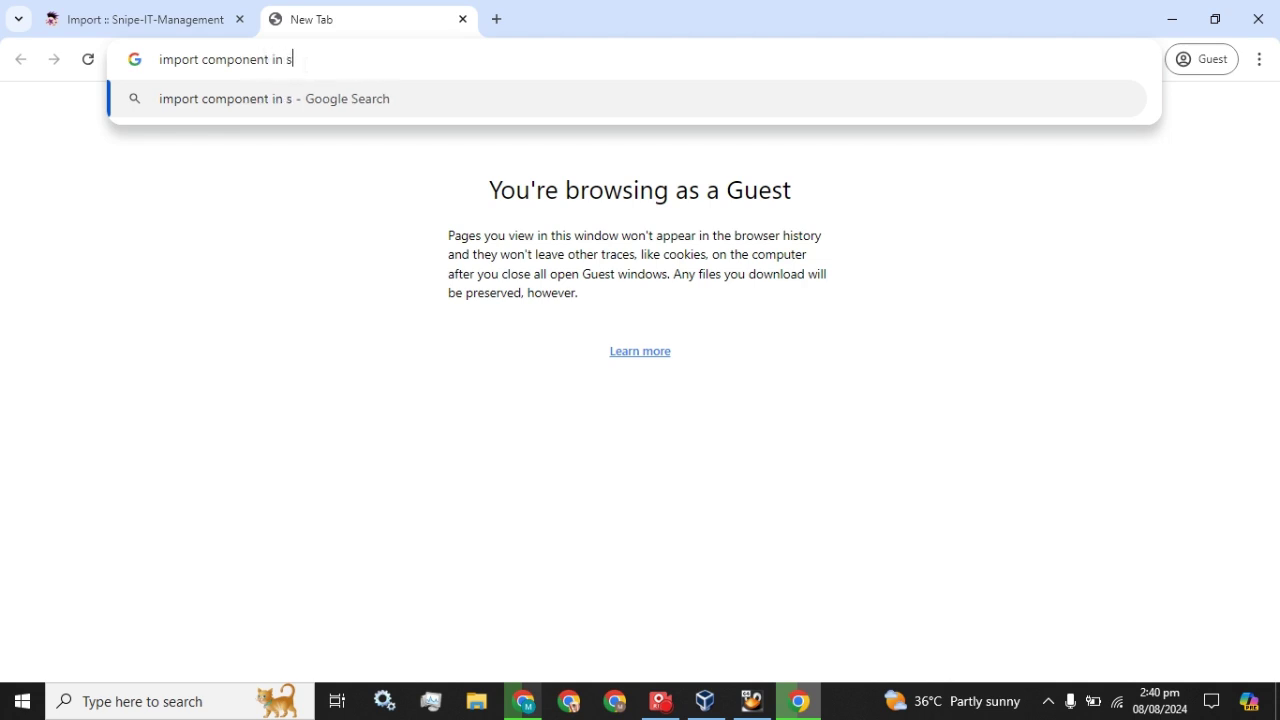
pyautogui.write('nipeit')
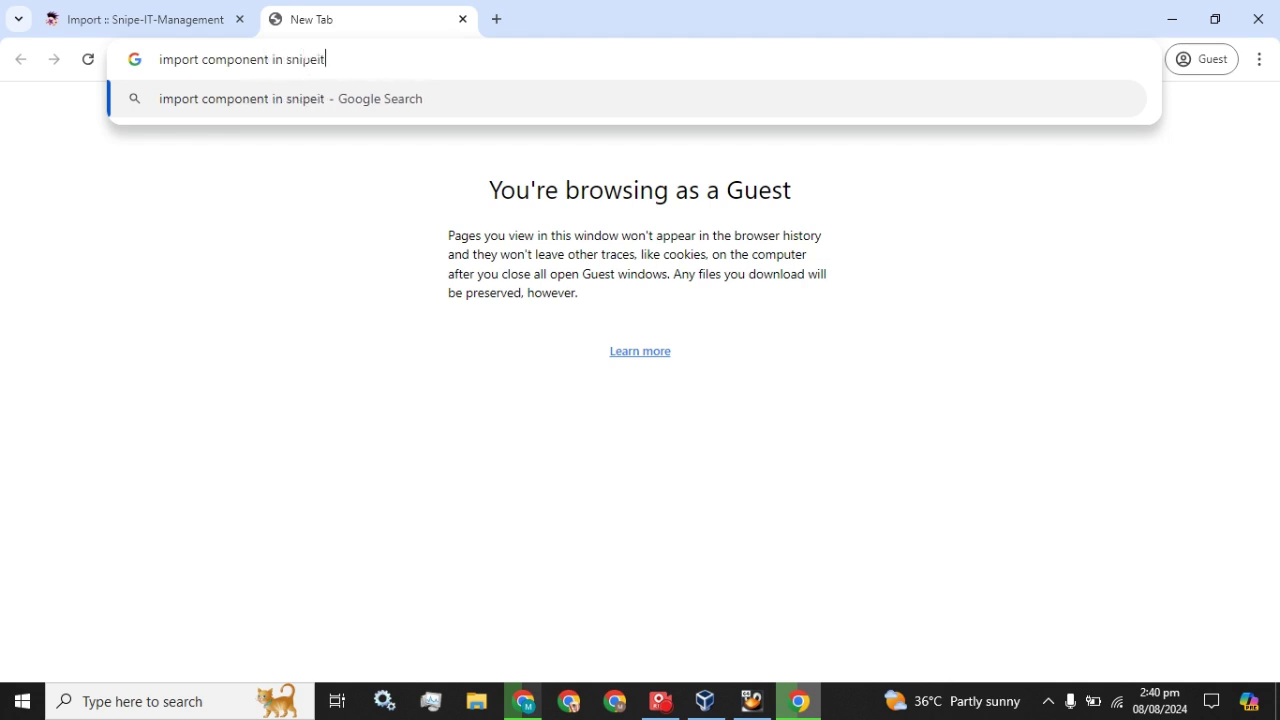
pyautogui.press('Return')
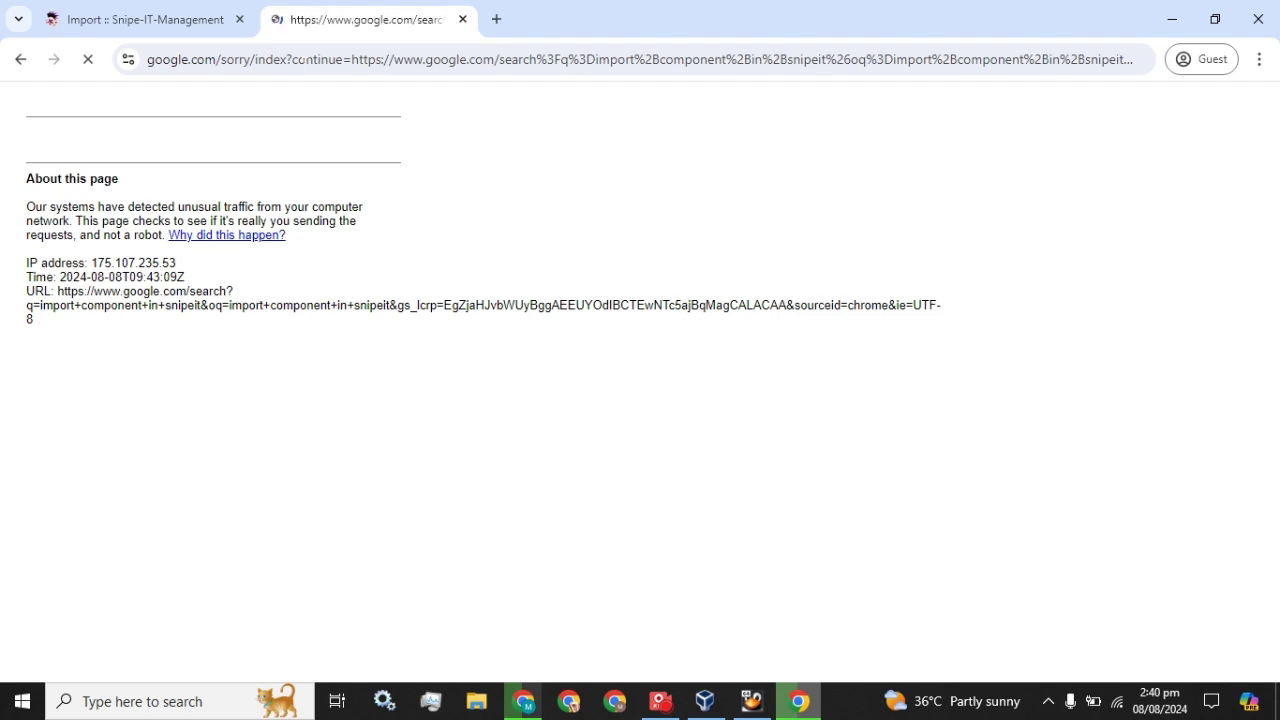
# Complete the reCAPTCHA check by selecting all images with cars and verifying
pyautogui.click(49, 184)
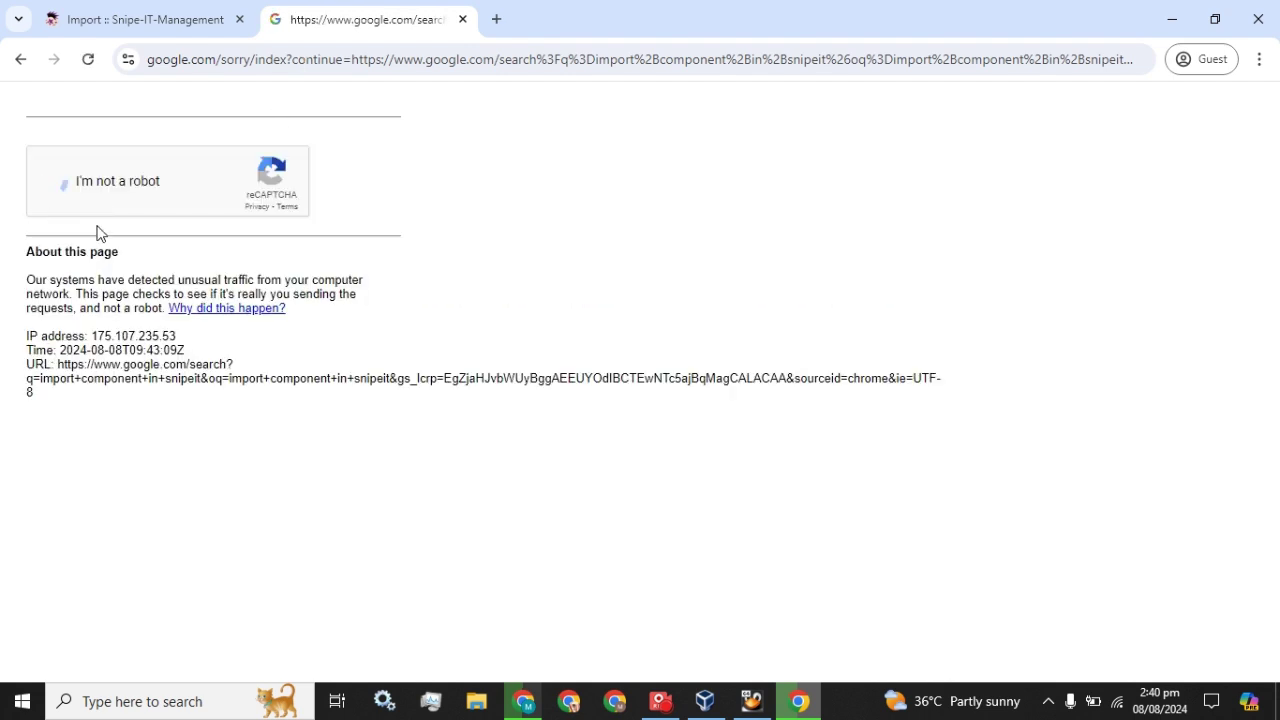
pyautogui.click(266, 270)
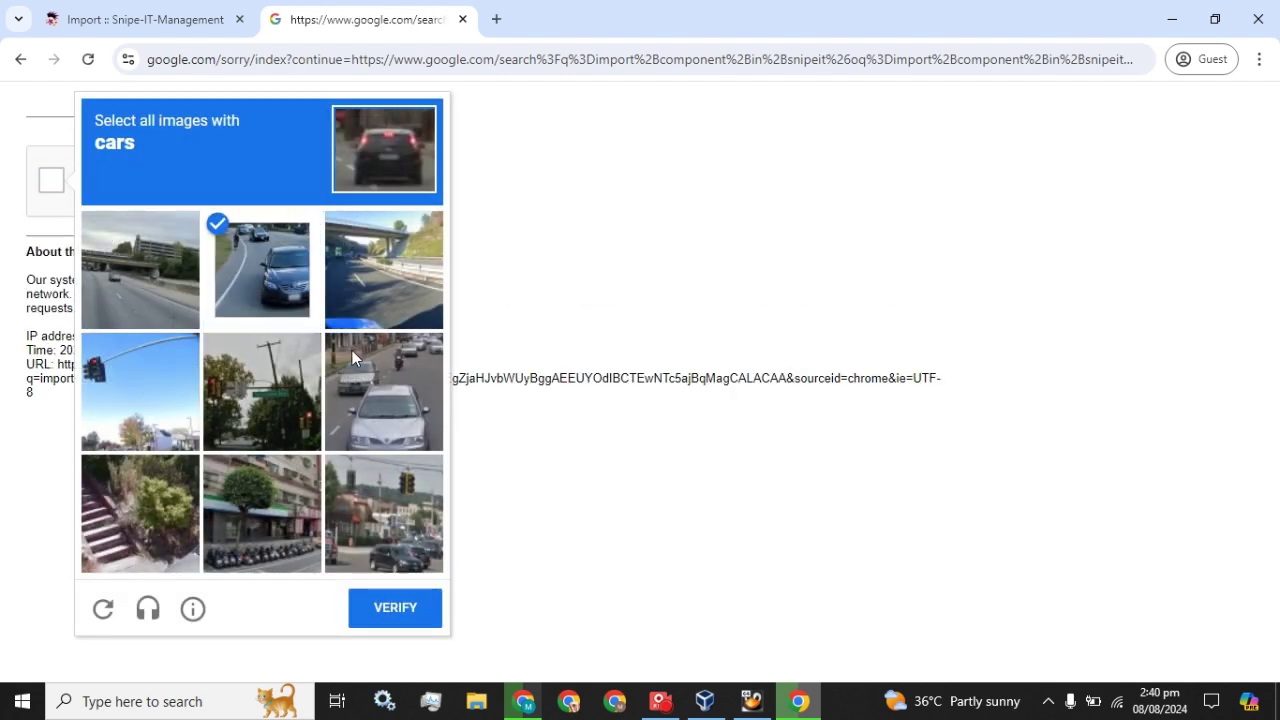
pyautogui.click(372, 395)
pyautogui.click(370, 525)
pyautogui.click(395, 620)
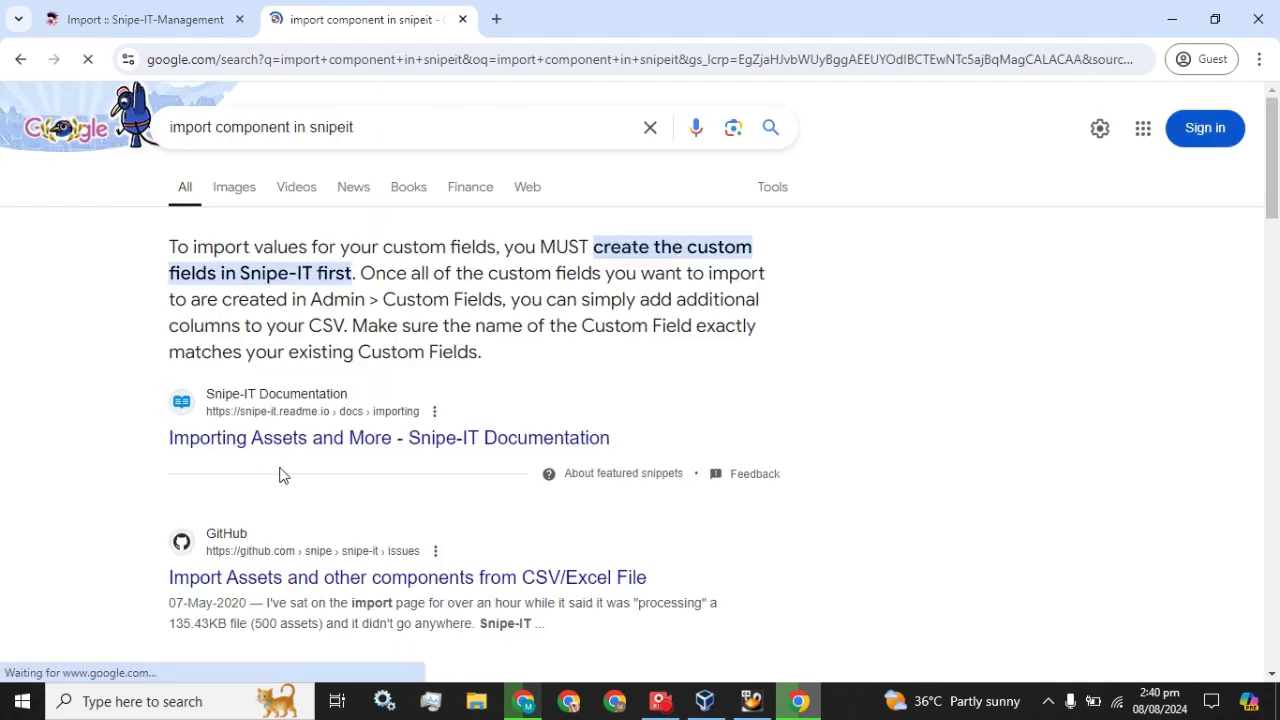
# Open the "Importing Assets and More - Snipe-IT Documentation" result in a new browser tab and switch to it
pyautogui.rightClick(244, 448)
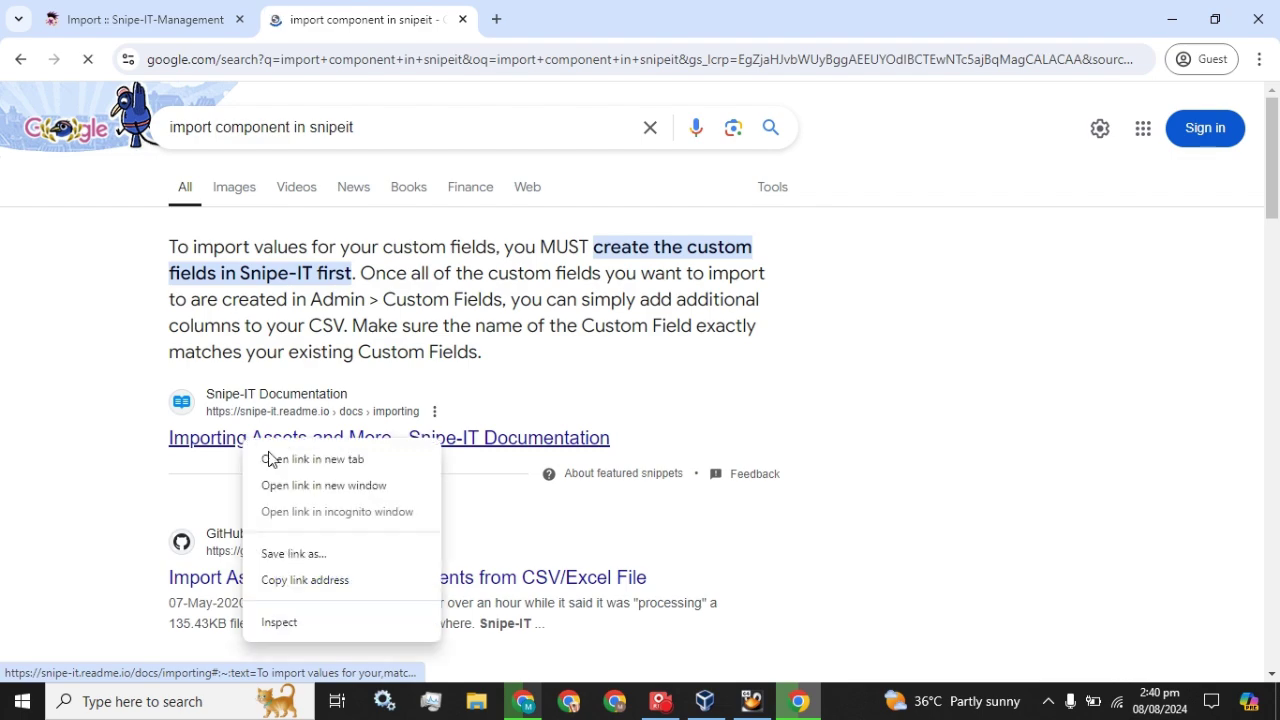
pyautogui.click(277, 458)
pyautogui.click(613, 12)
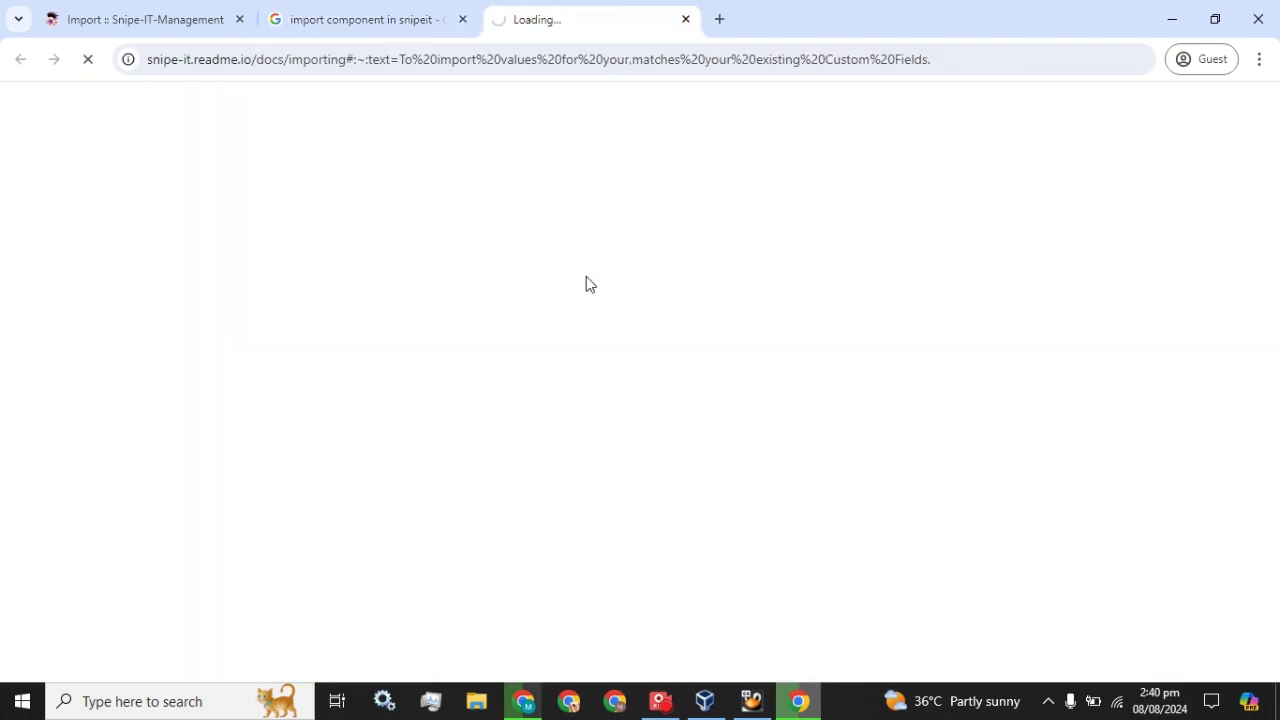
# Download the sample components import CSV from the documentation and save it as sample-components in Downloads
pyautogui.scroll(-10, 560, 307)
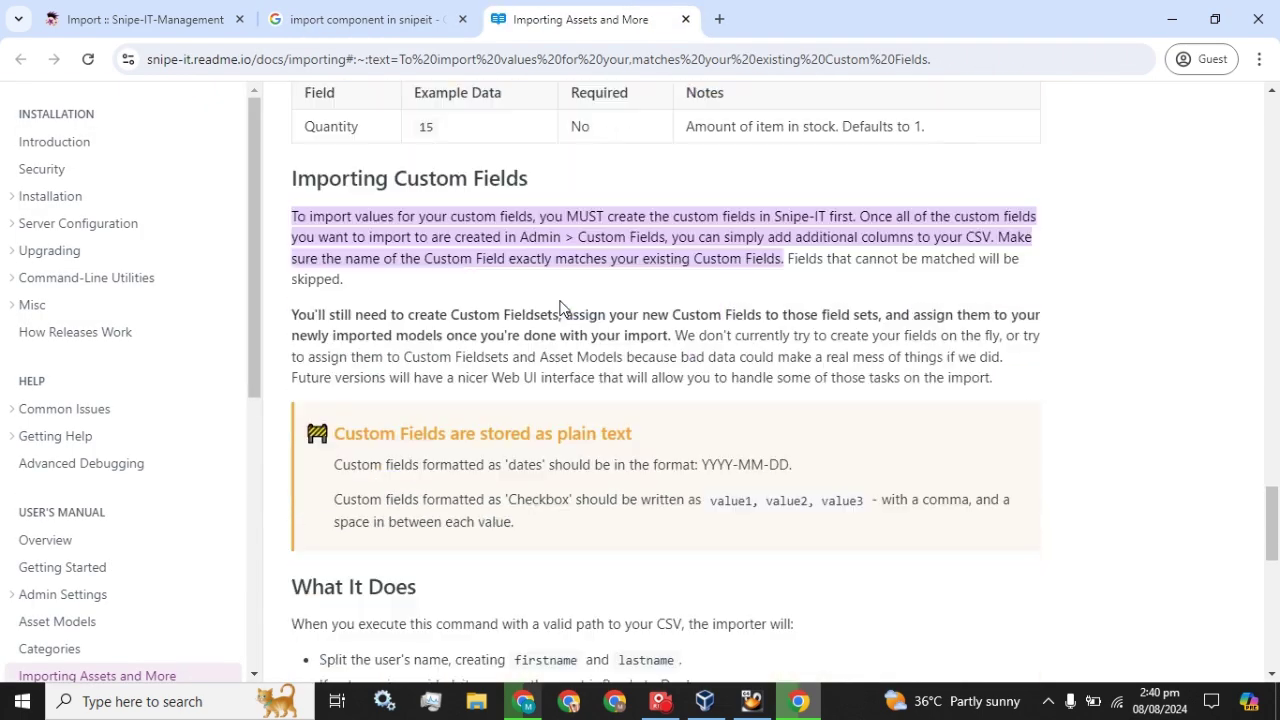
pyautogui.scroll(15, 560, 307)
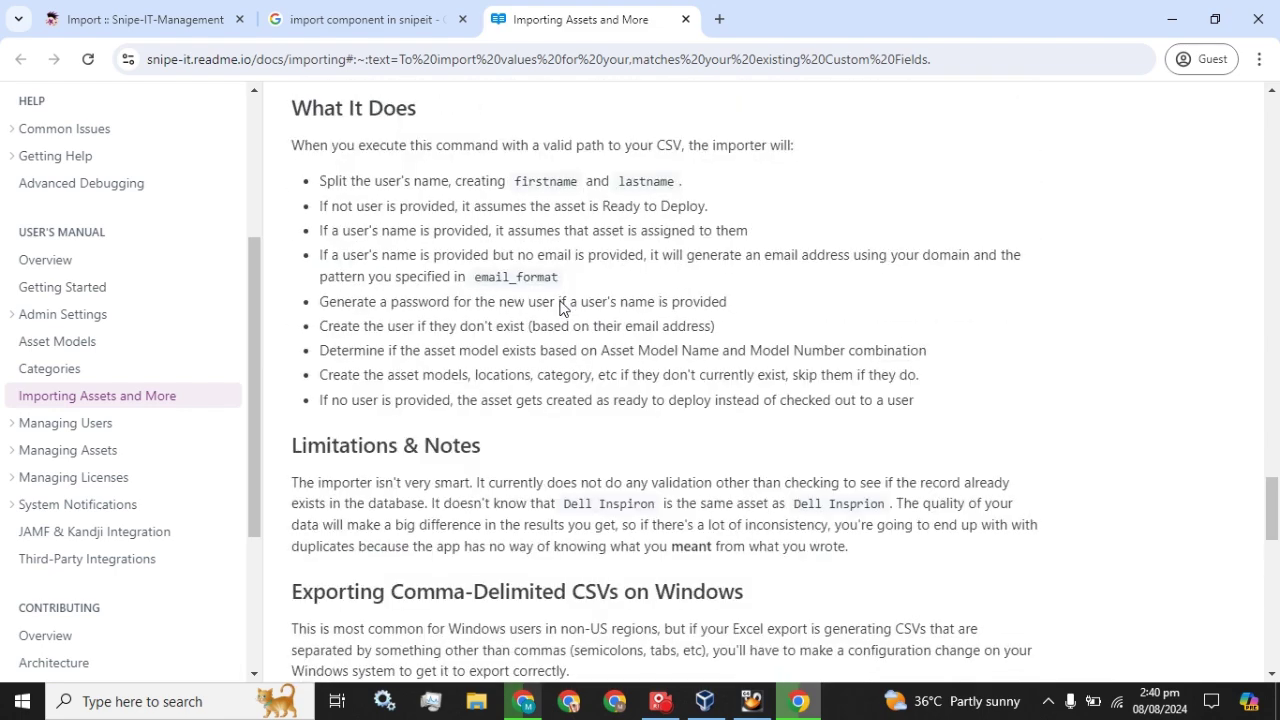
pyautogui.scroll(-3, 560, 307)
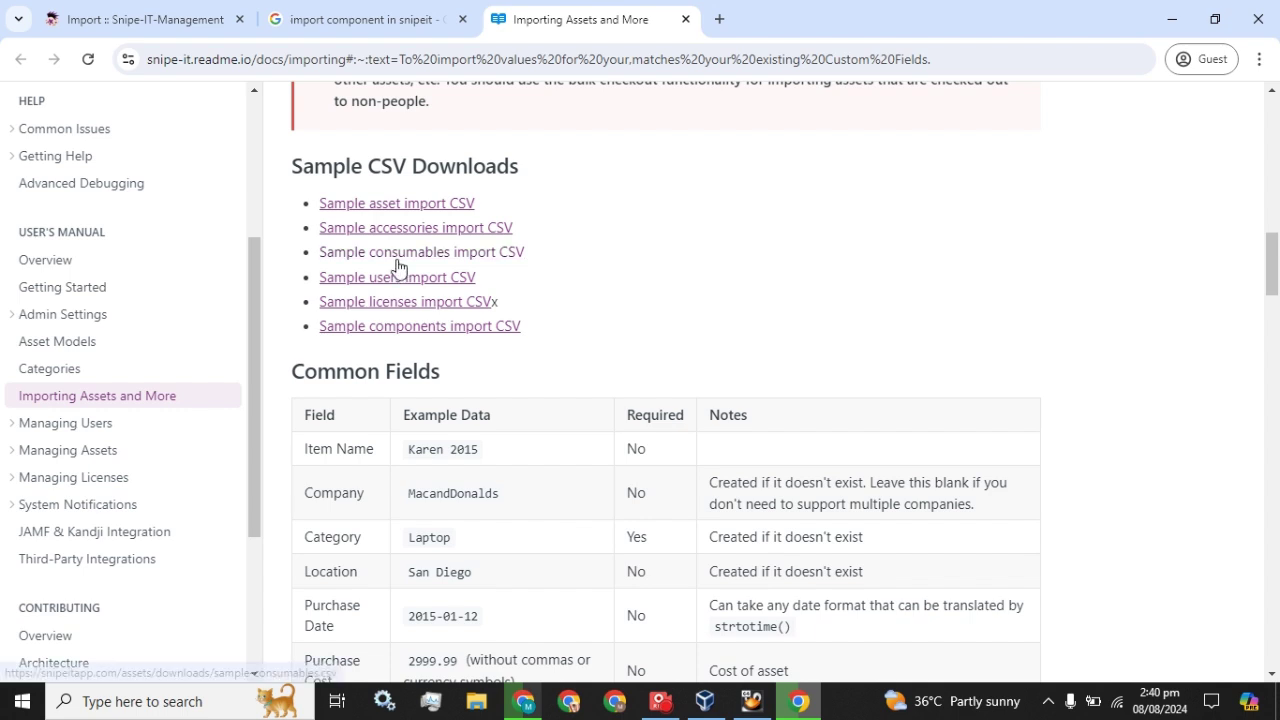
pyautogui.click(376, 336)
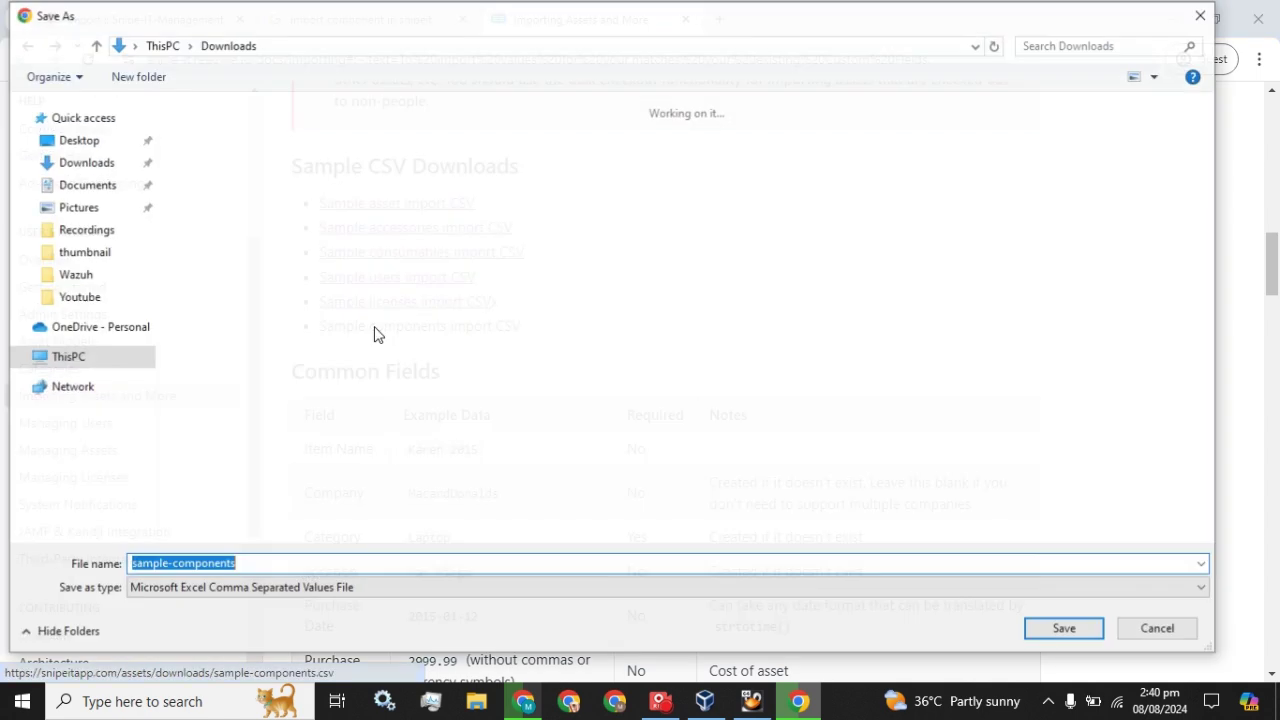
pyautogui.click(1064, 630)
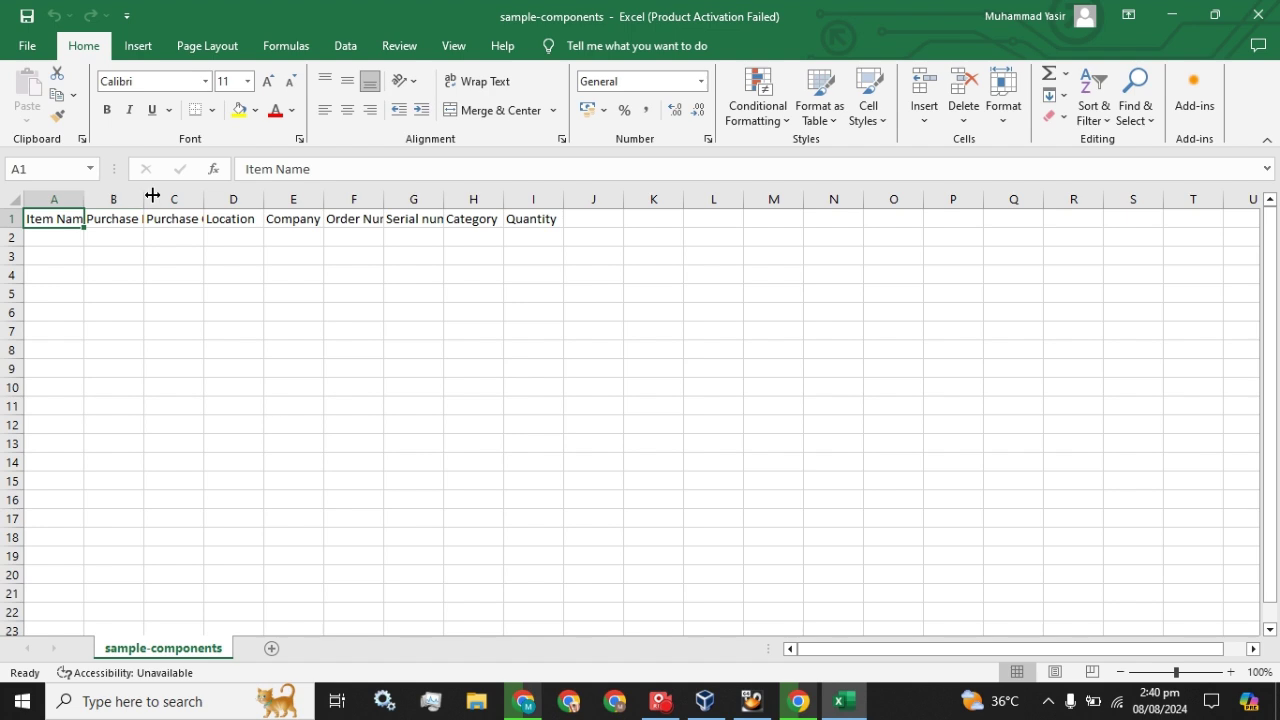
# In the sample-components sheet in Excel, fit the column widths to the headers from Item Name to Quantity, and select cell A2
pyautogui.doubleClick(148, 197)
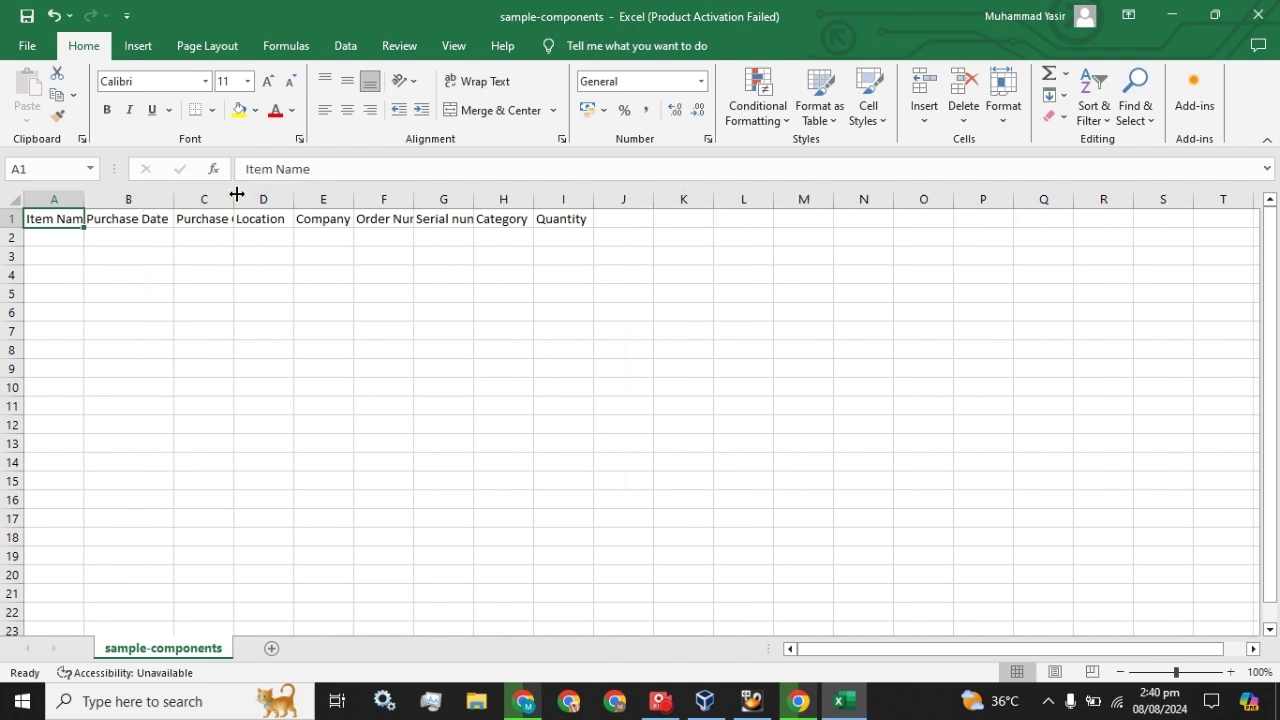
pyautogui.doubleClick(233, 197)
pyautogui.doubleClick(322, 197)
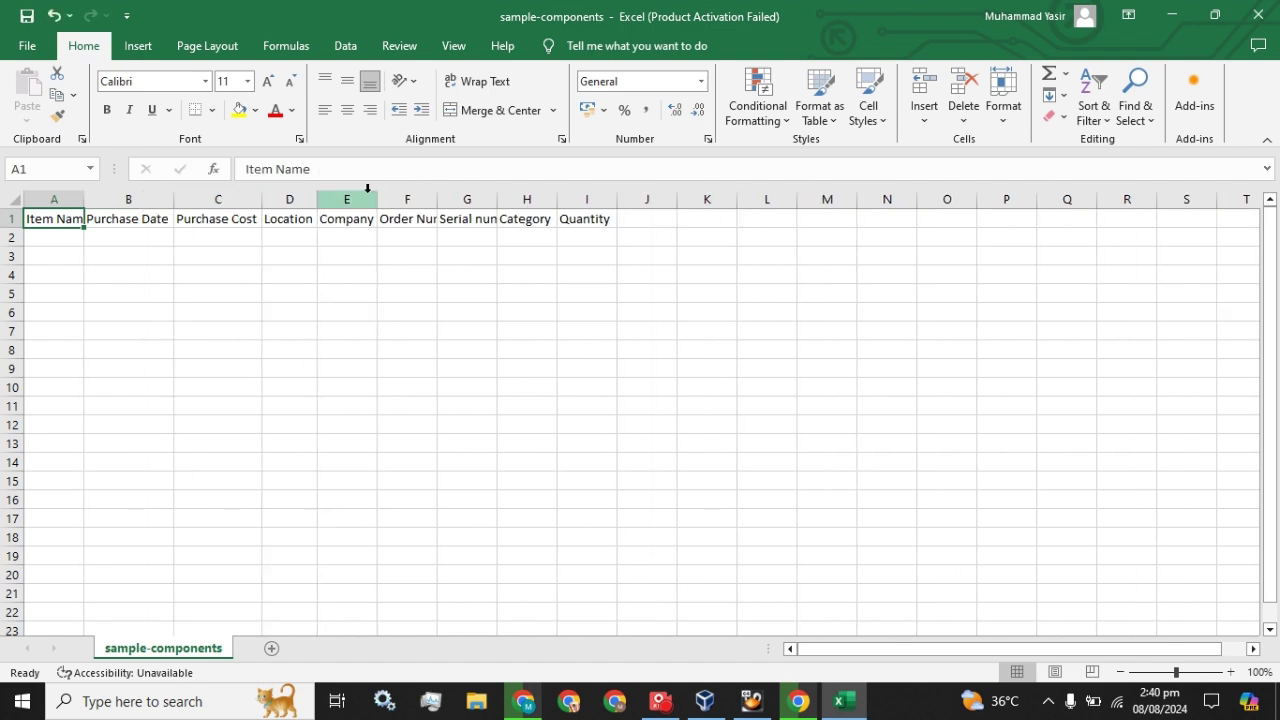
pyautogui.click(806, 536)
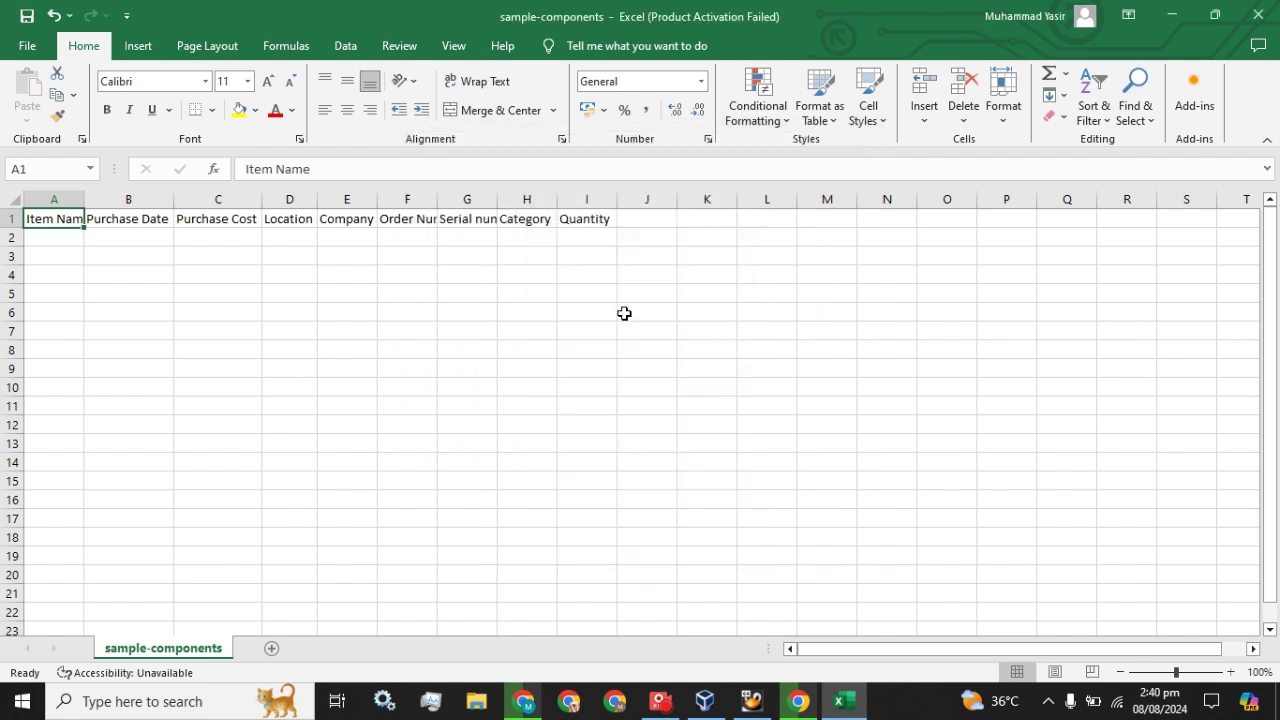
pyautogui.doubleClick(440, 199)
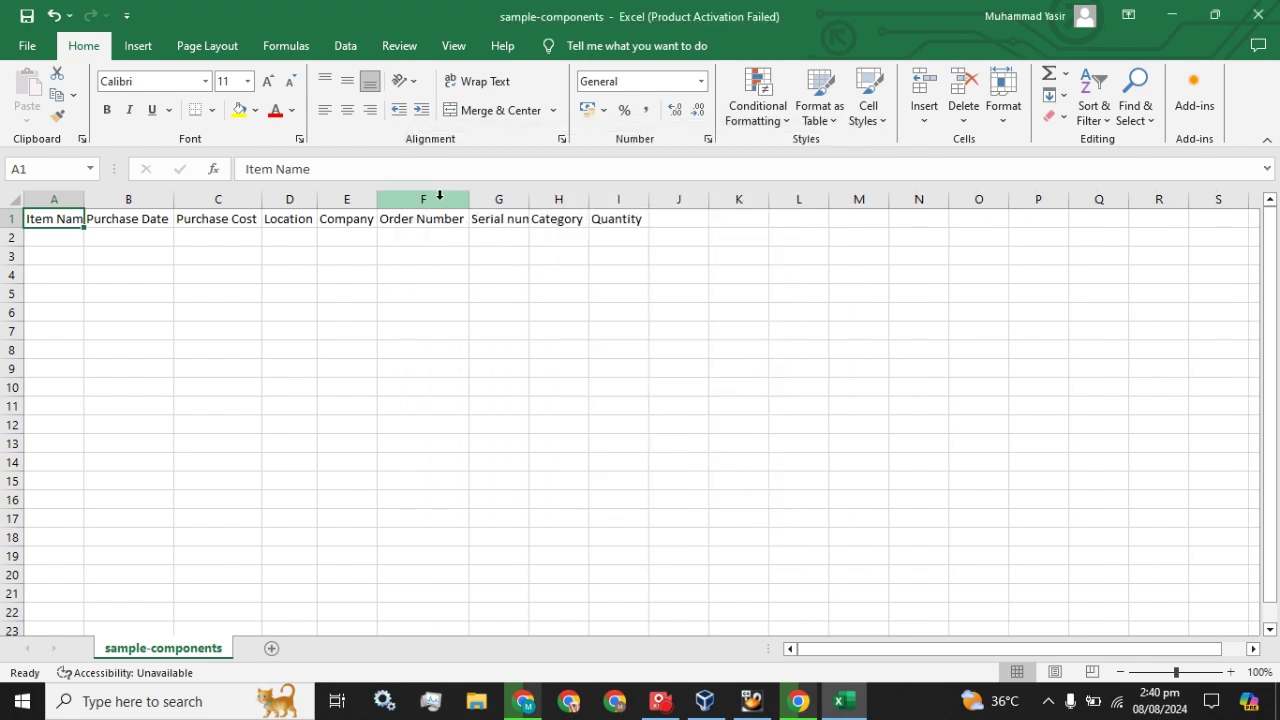
pyautogui.doubleClick(528, 199)
pyautogui.doubleClick(618, 199)
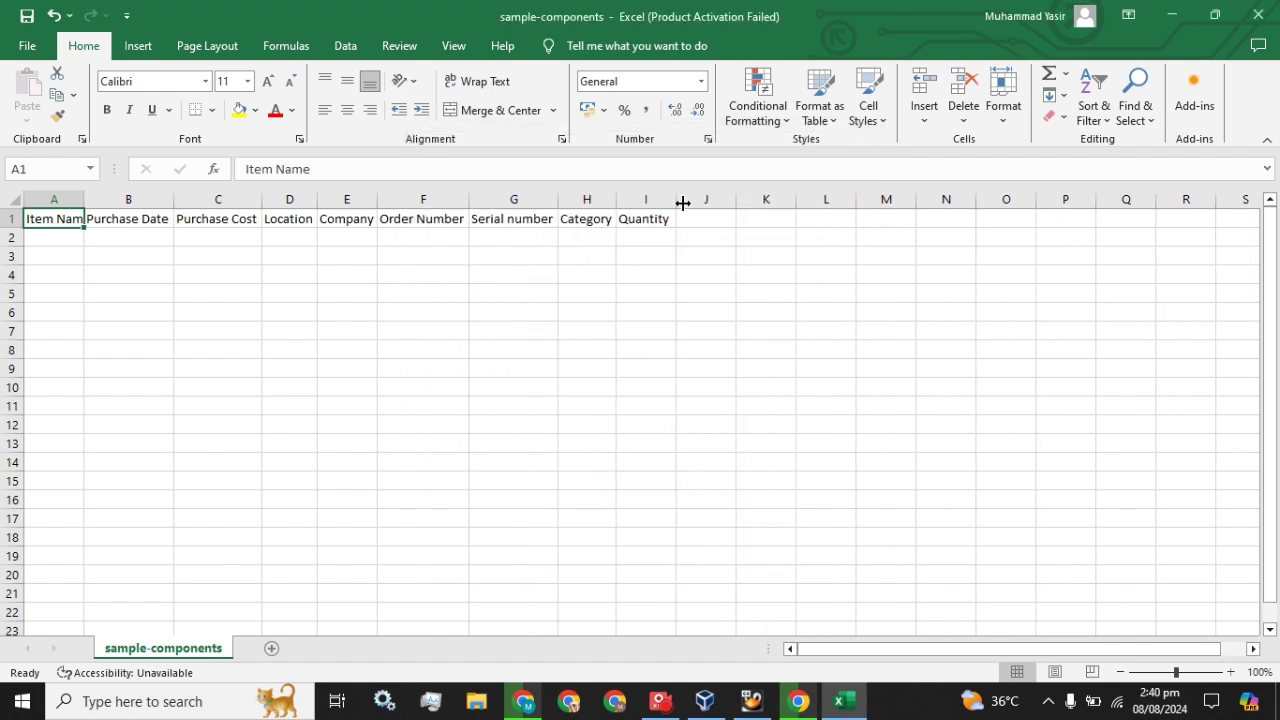
pyautogui.doubleClick(678, 199)
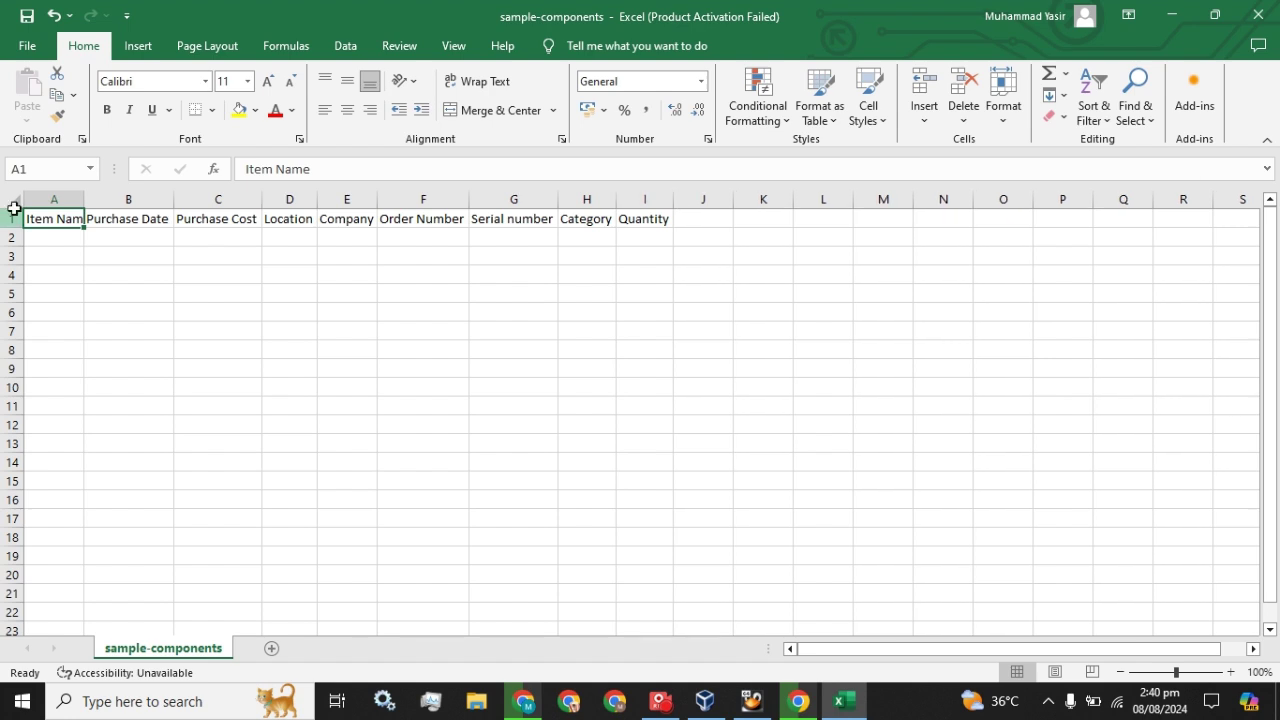
pyautogui.doubleClick(84, 199)
pyautogui.click(68, 244)
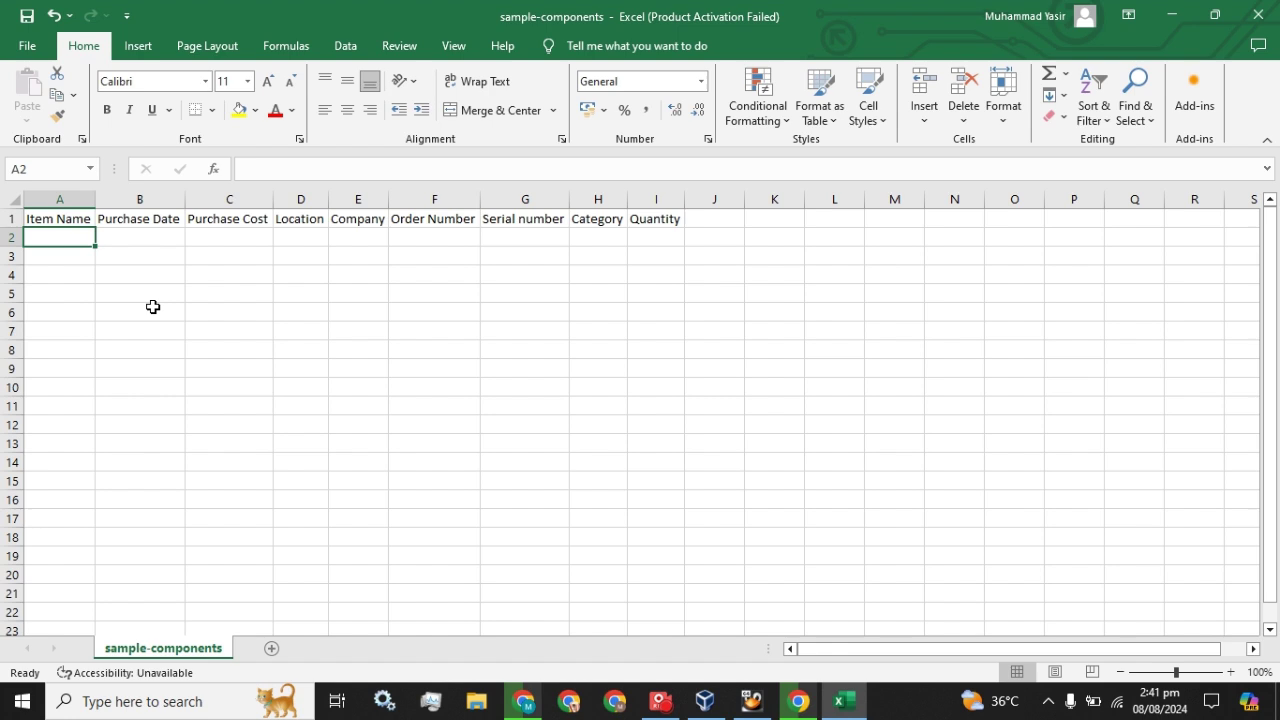
# In row 2, enter Item Name Table, Purchase Date 08-08-2024, Purchase Cost 100$ and Location Office
pyautogui.write('Table')
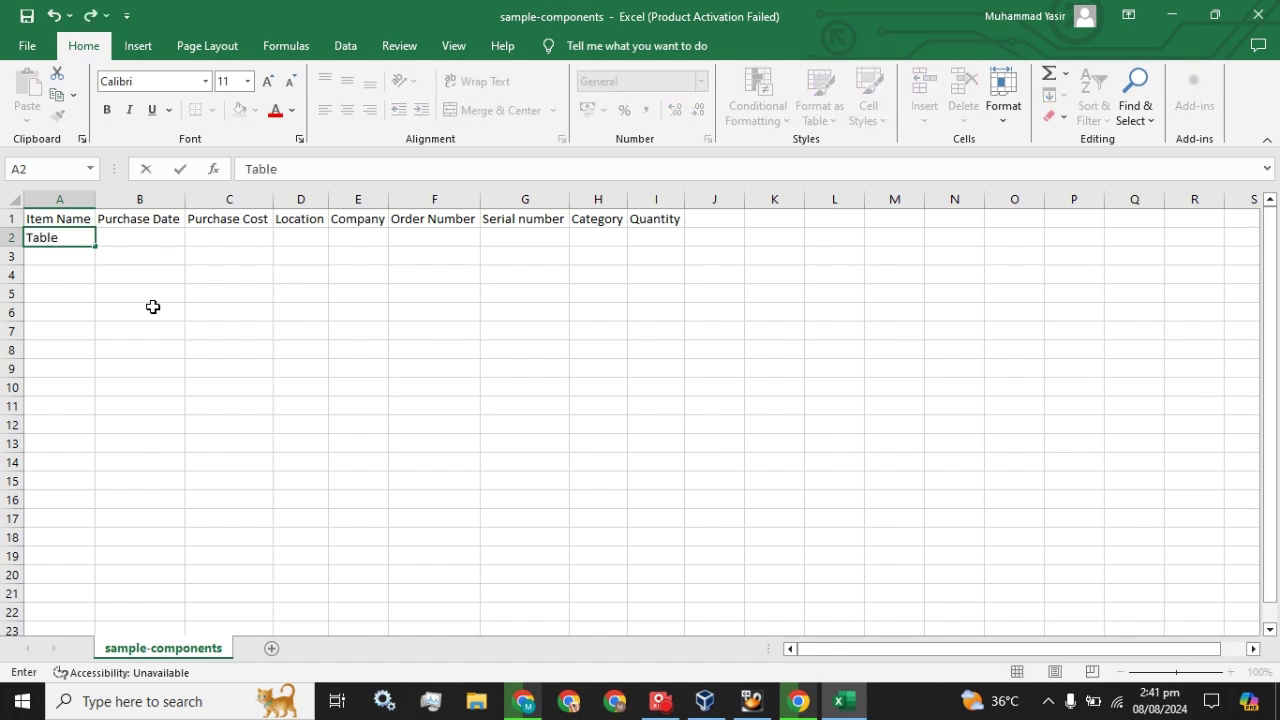
pyautogui.press('Tab')
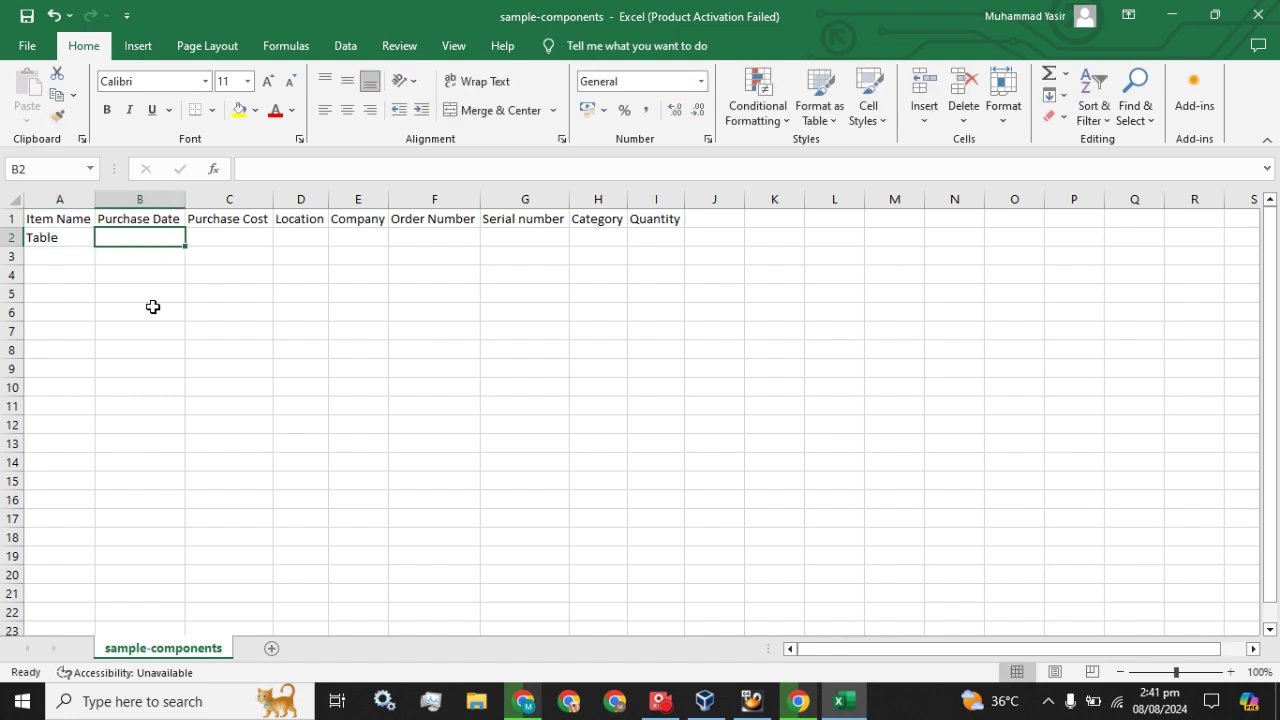
pyautogui.write('08-08-')
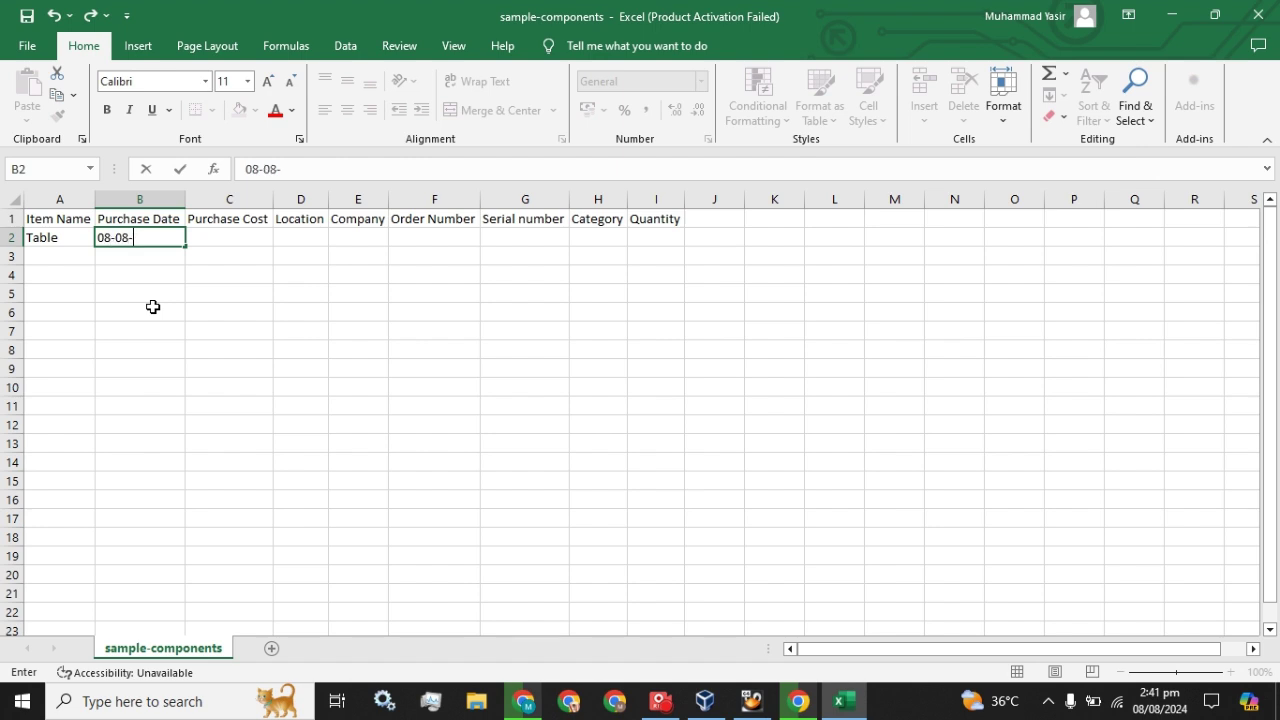
pyautogui.write('2024')
pyautogui.press('Tab')
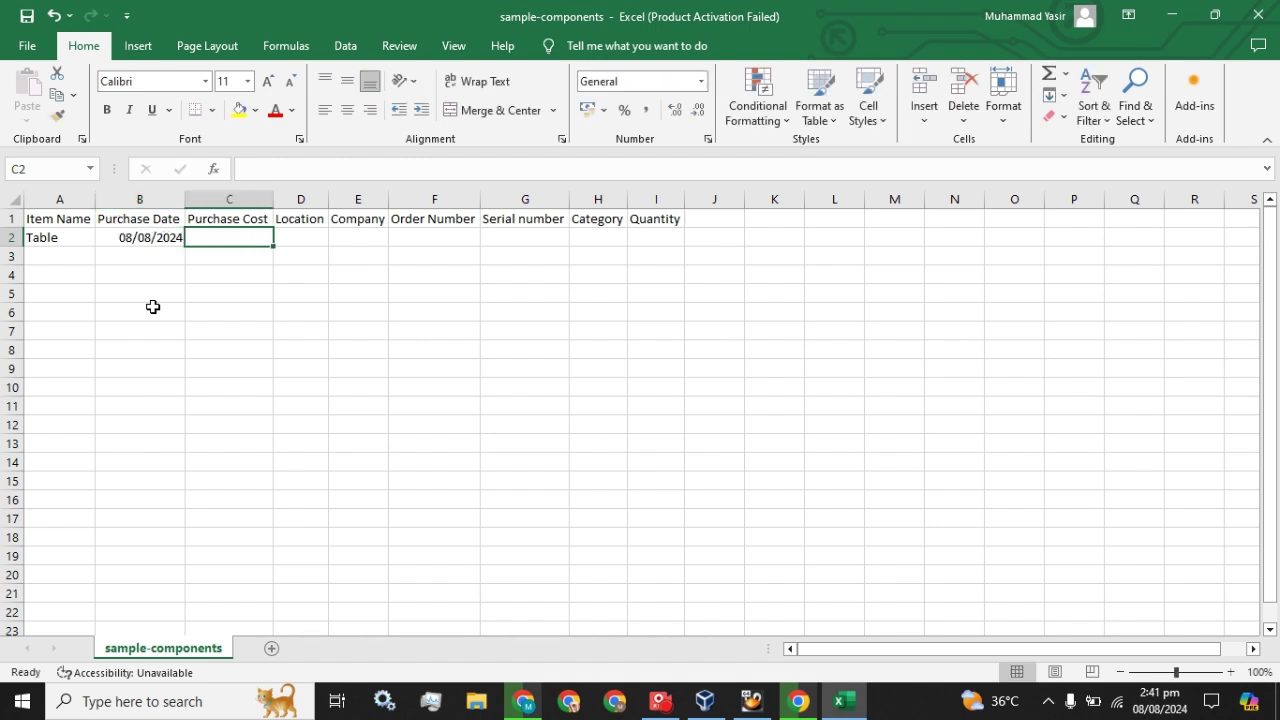
pyautogui.write('100$')
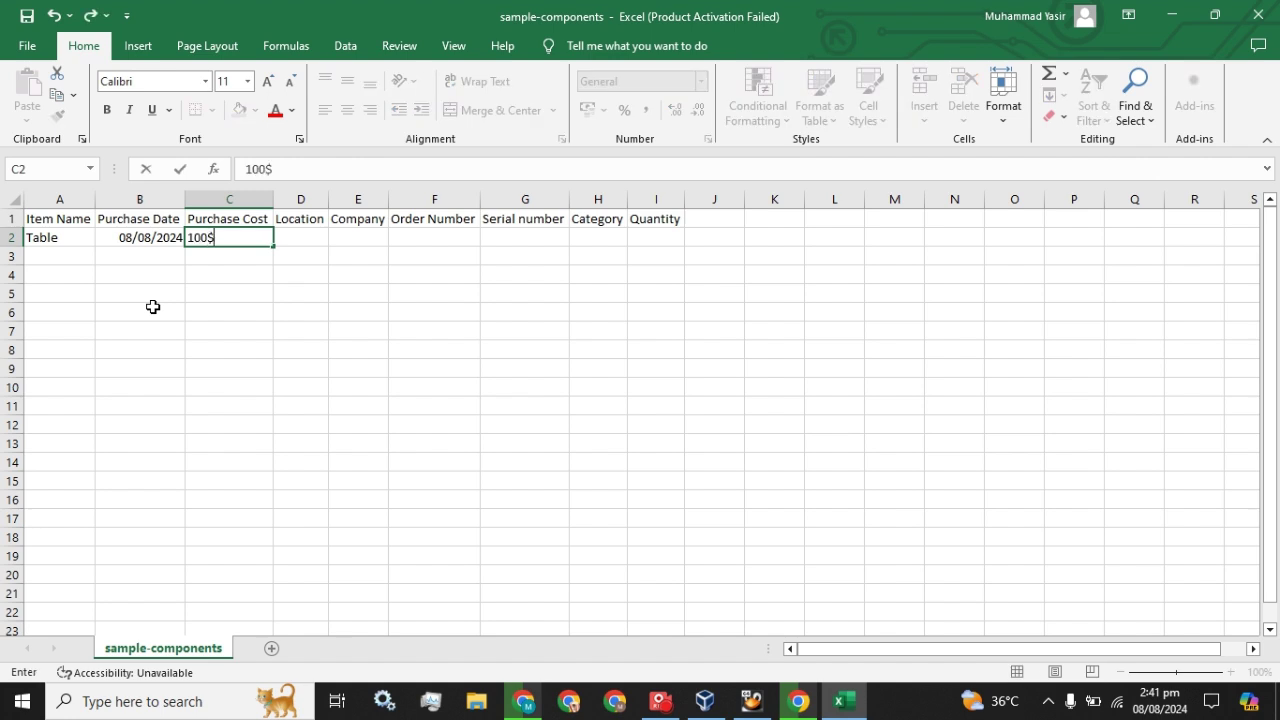
pyautogui.press('Tab')
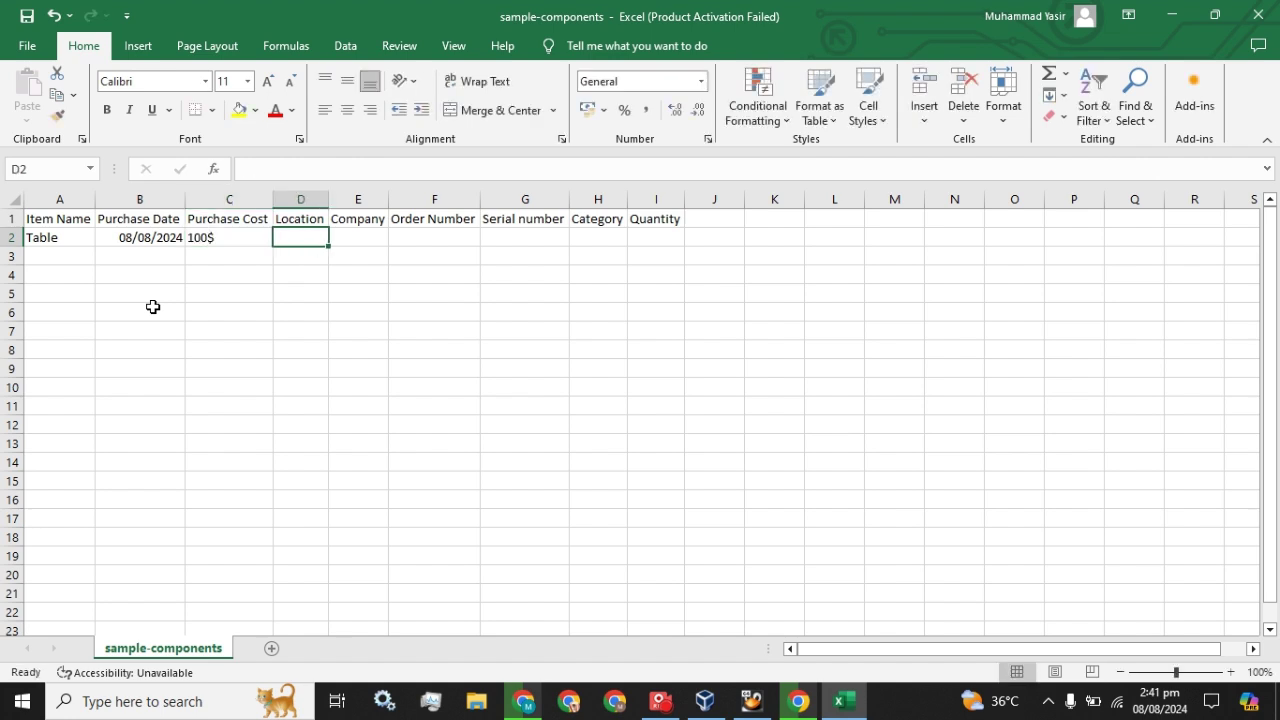
pyautogui.write('Office')
pyautogui.press('Tab')
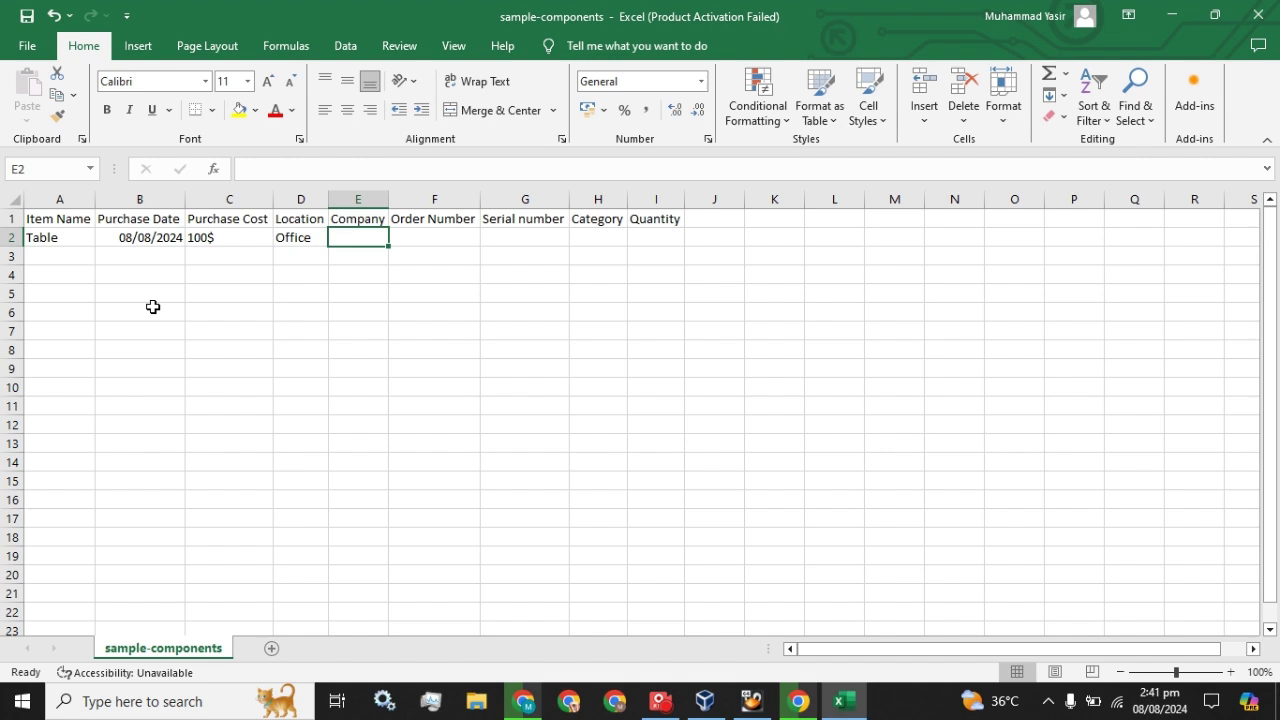
# Enter Chair-company as the Company in row 2 and fill in the order number
pyautogui.write('Chair')
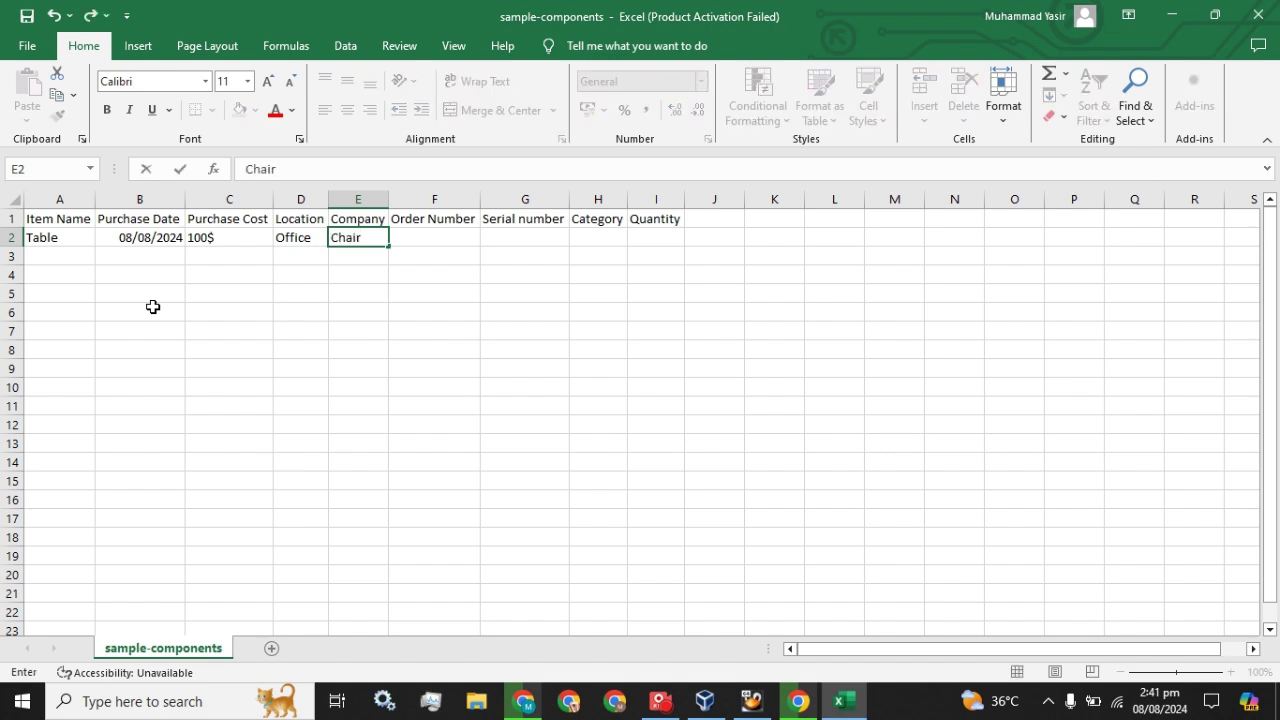
pyautogui.write('-company')
pyautogui.press('Tab')
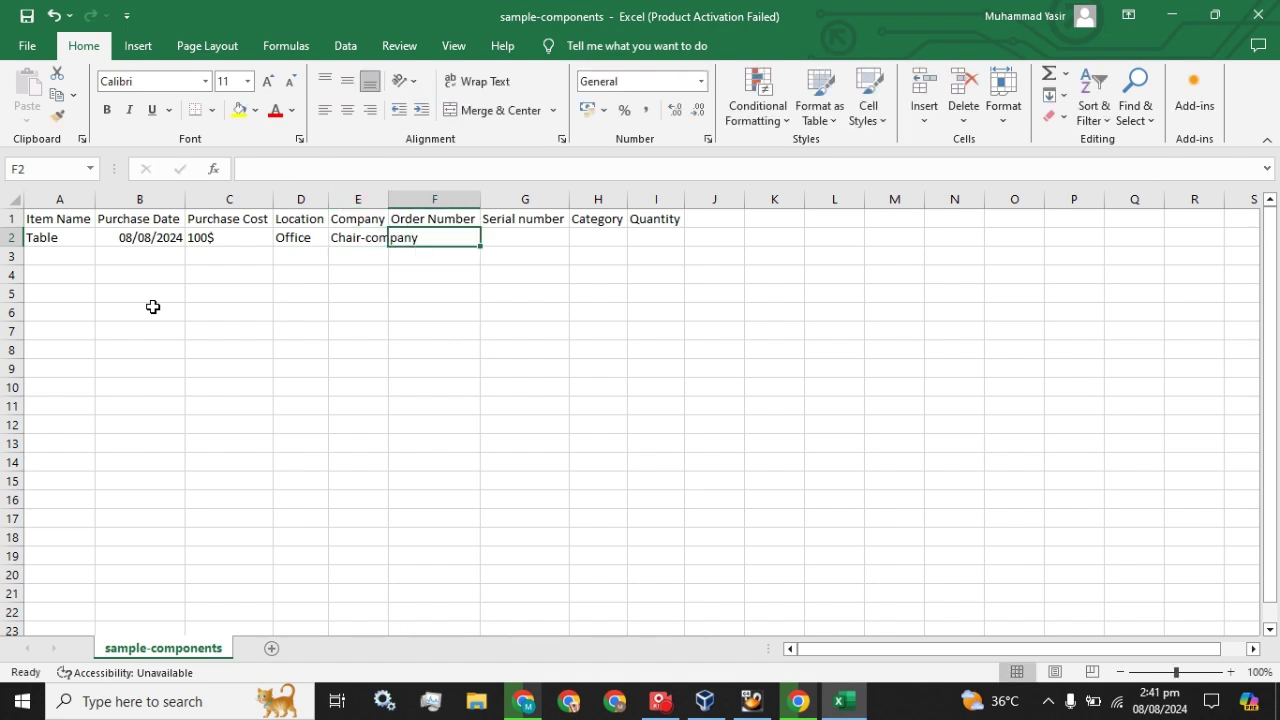
pyautogui.write('OR')
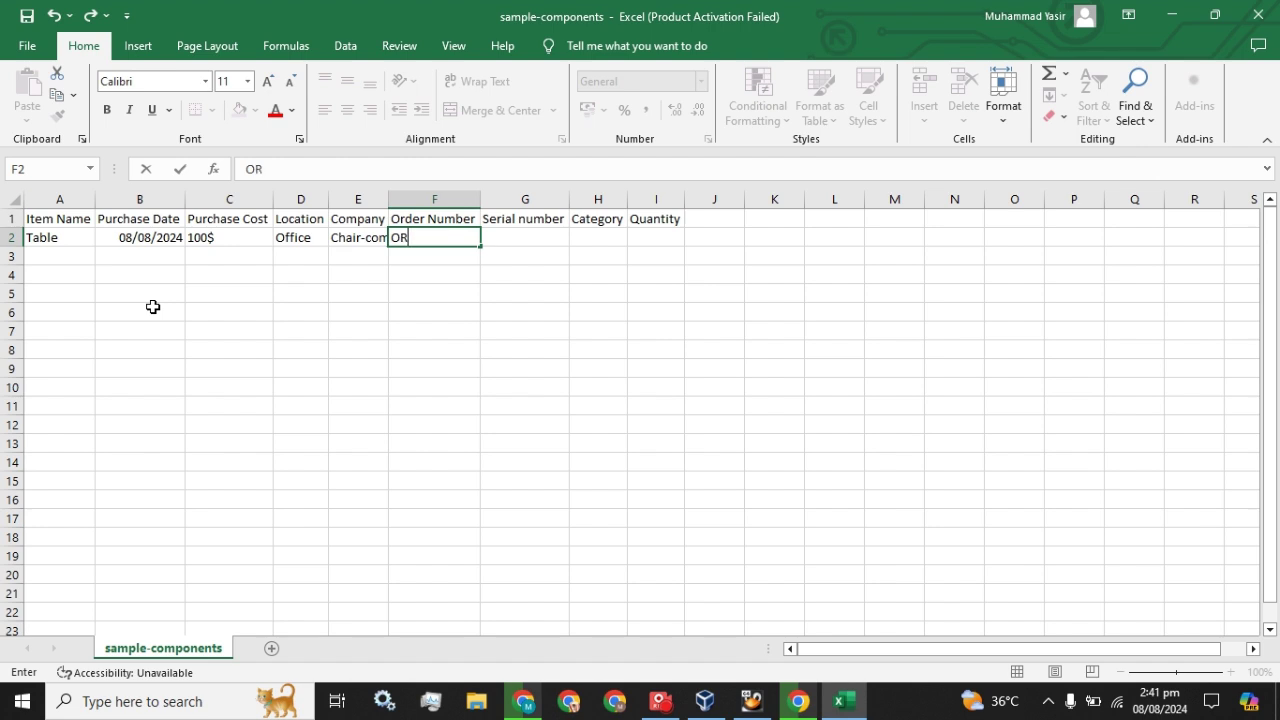
pyautogui.press('BackSpace')
pyautogui.write('rd2390')
pyautogui.press('Tab')
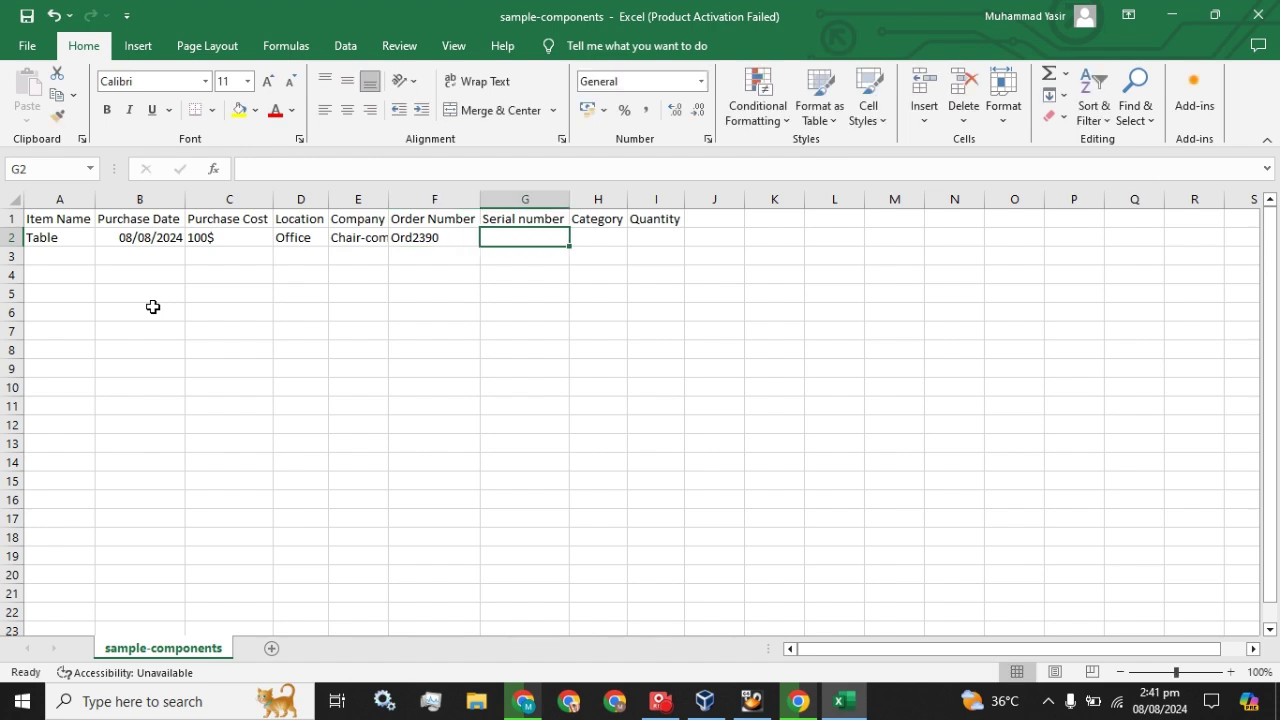
# Complete row 2 with Serial number sr09876, Category hardware and Quantity 1
pyautogui.write('sr098')
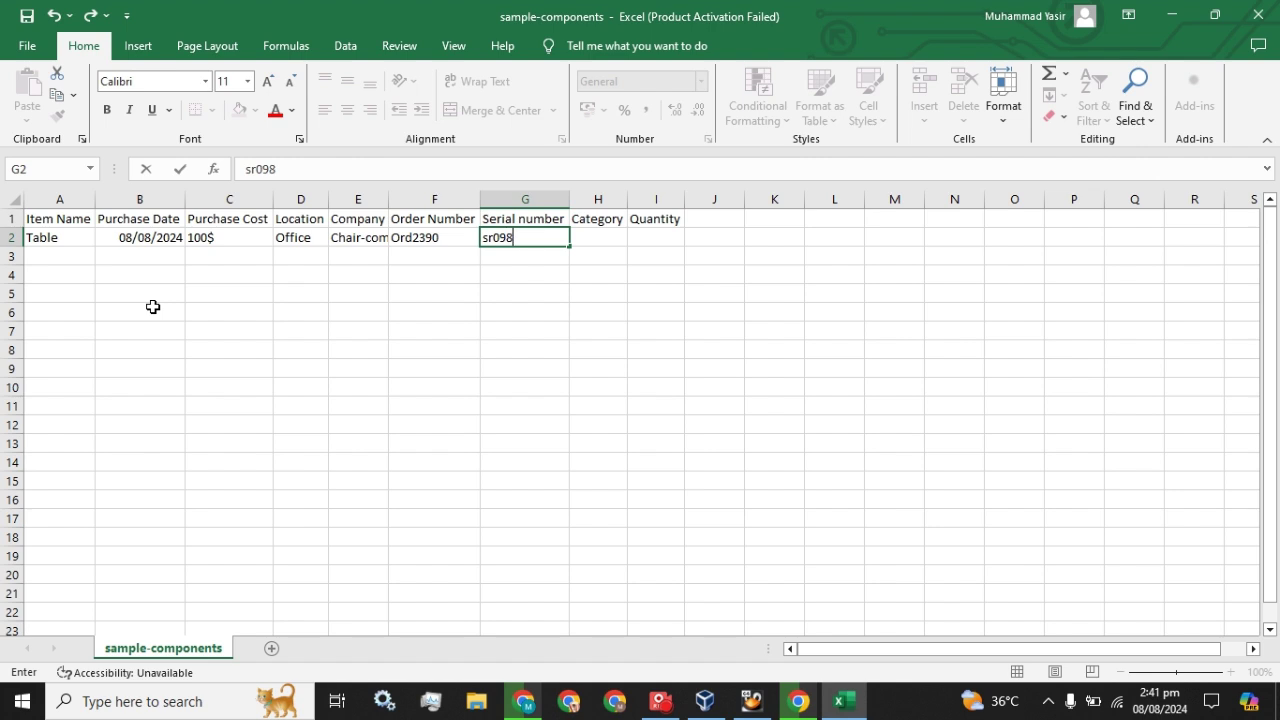
pyautogui.write('76')
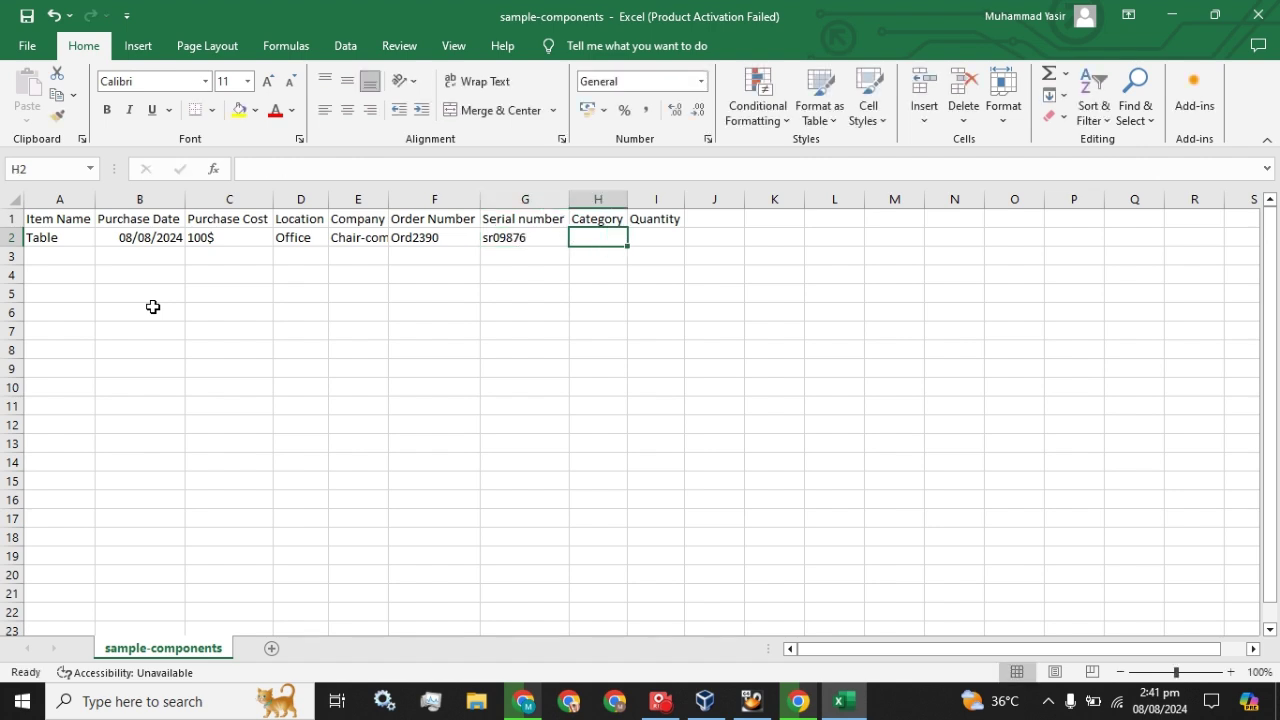
pyautogui.write('hardware')
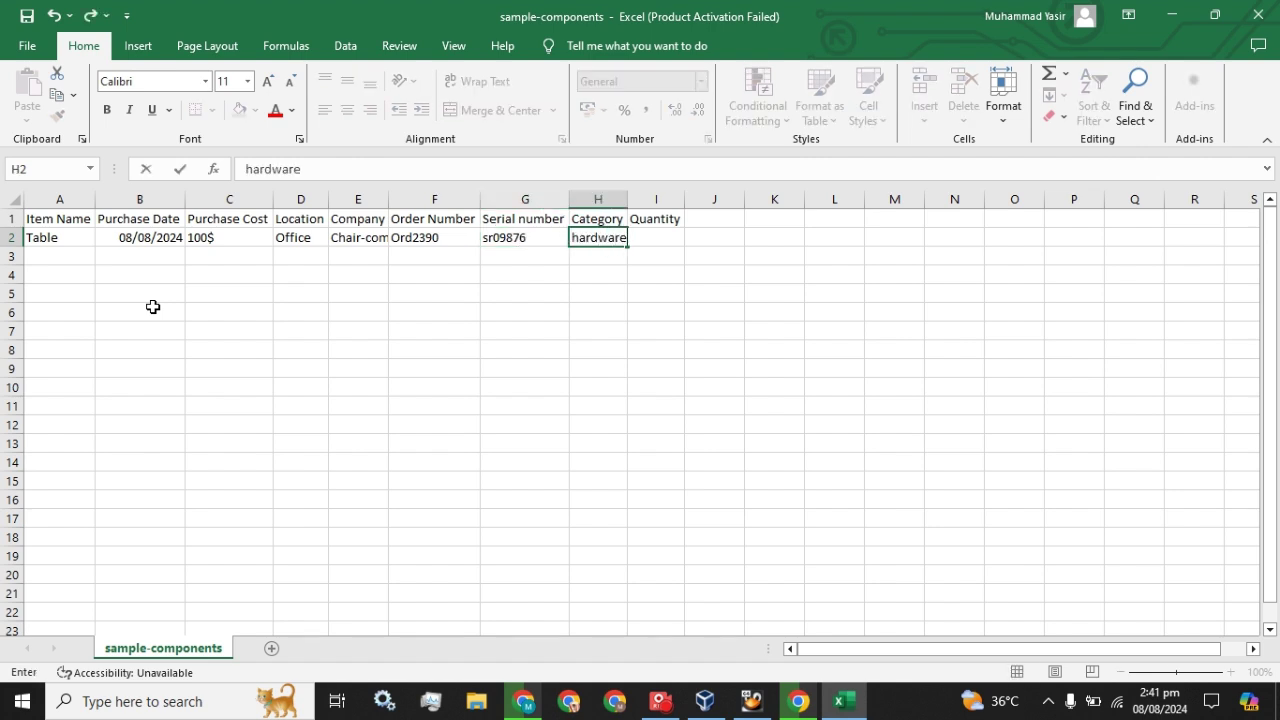
pyautogui.press('Tab')
pyautogui.write('1')
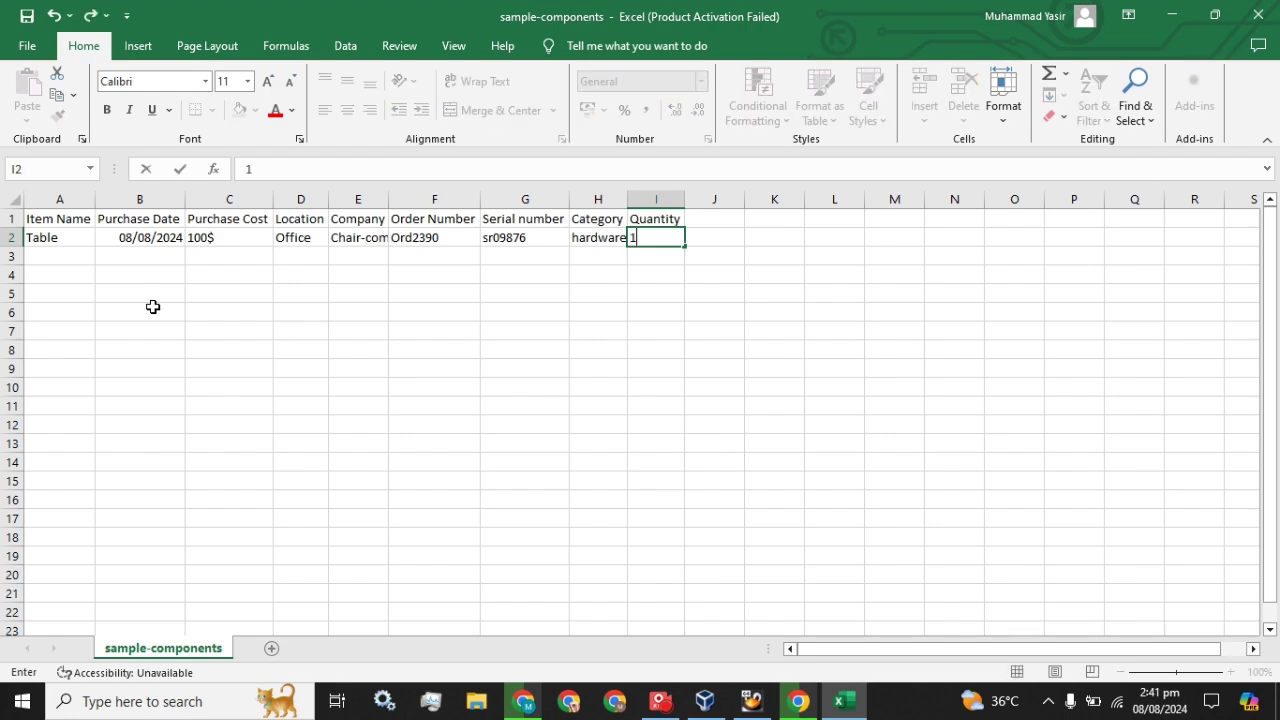
# Save the sample-components sheet, keeping the CSV (Comma delimited) format, and close Excel
pyautogui.hotkey('ctrl', 's')
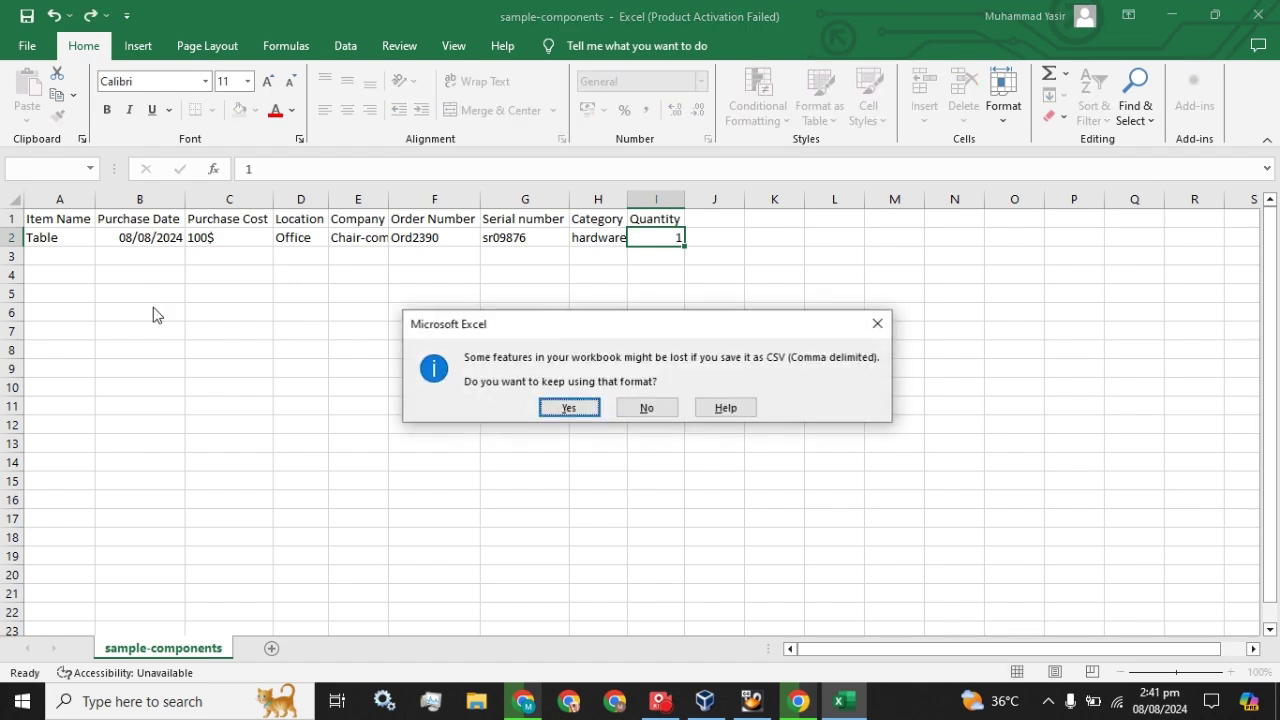
pyautogui.click(566, 408)
pyautogui.click(1258, 14)
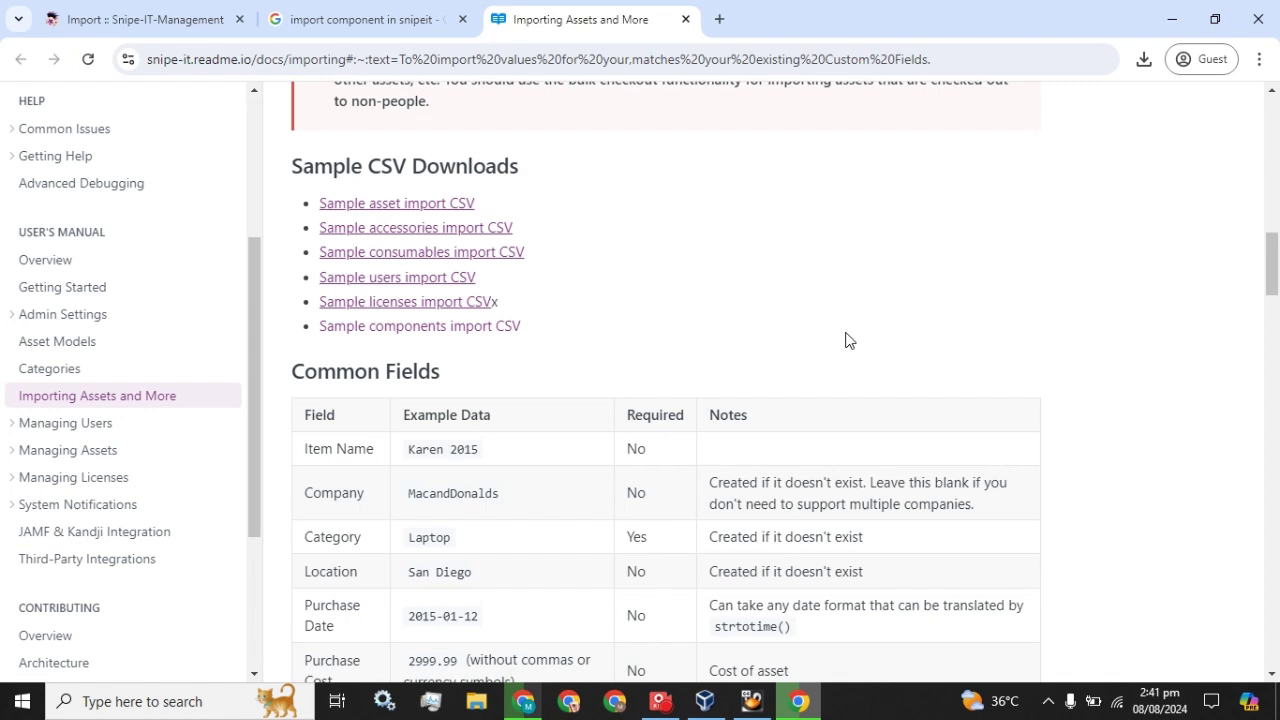
# Switch to the Snipe-IT Import page and upload the sample-components file from Downloads
pyautogui.click(150, 16)
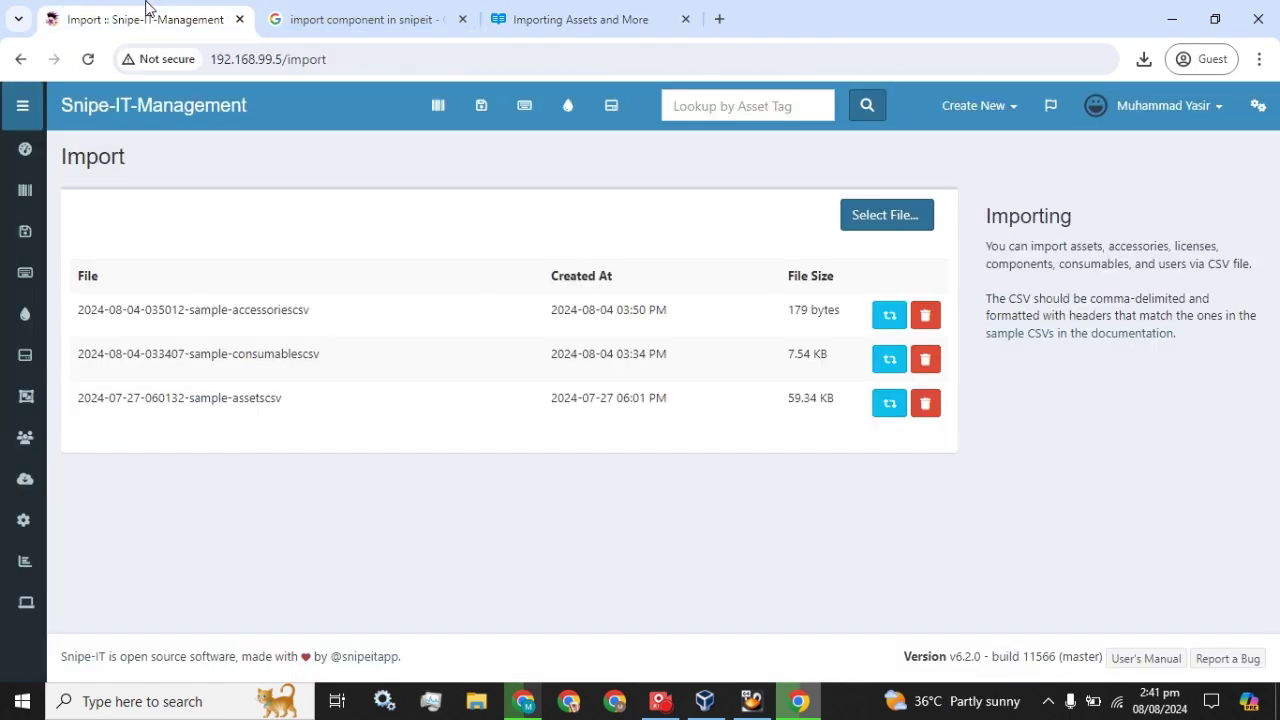
pyautogui.click(880, 222)
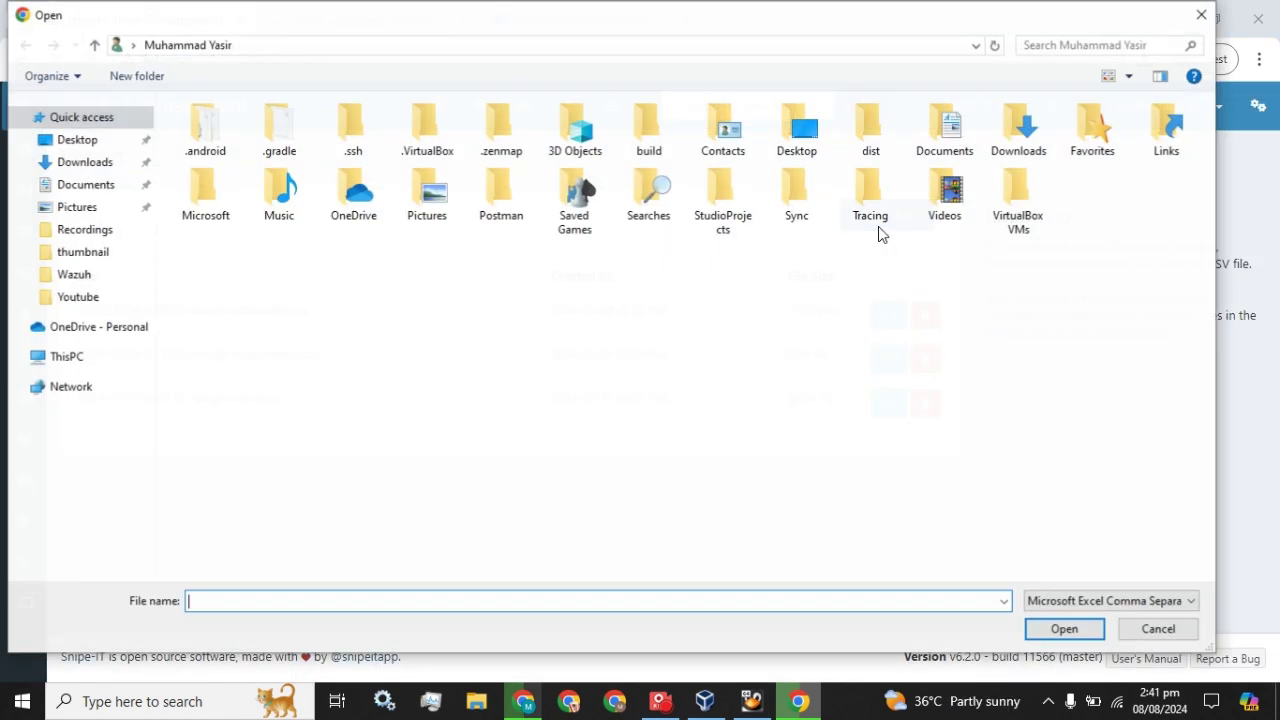
pyautogui.click(100, 164)
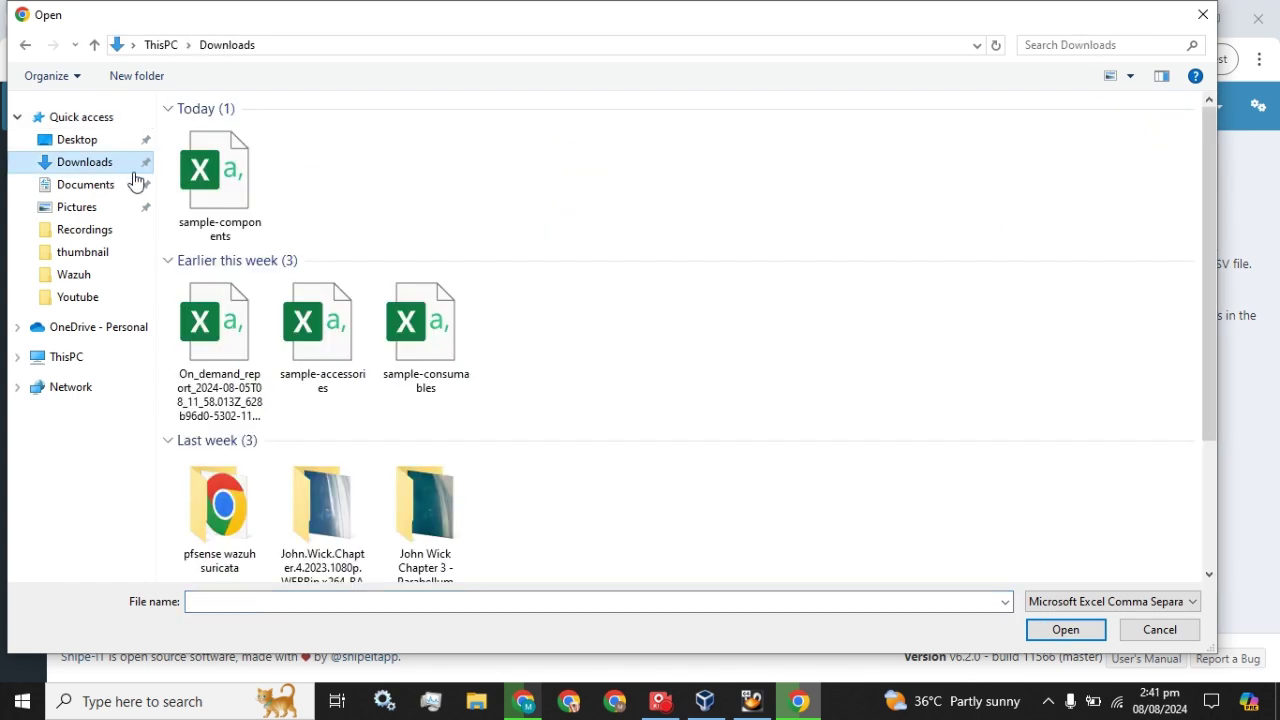
pyautogui.click(210, 182)
pyautogui.doubleClick(210, 182)
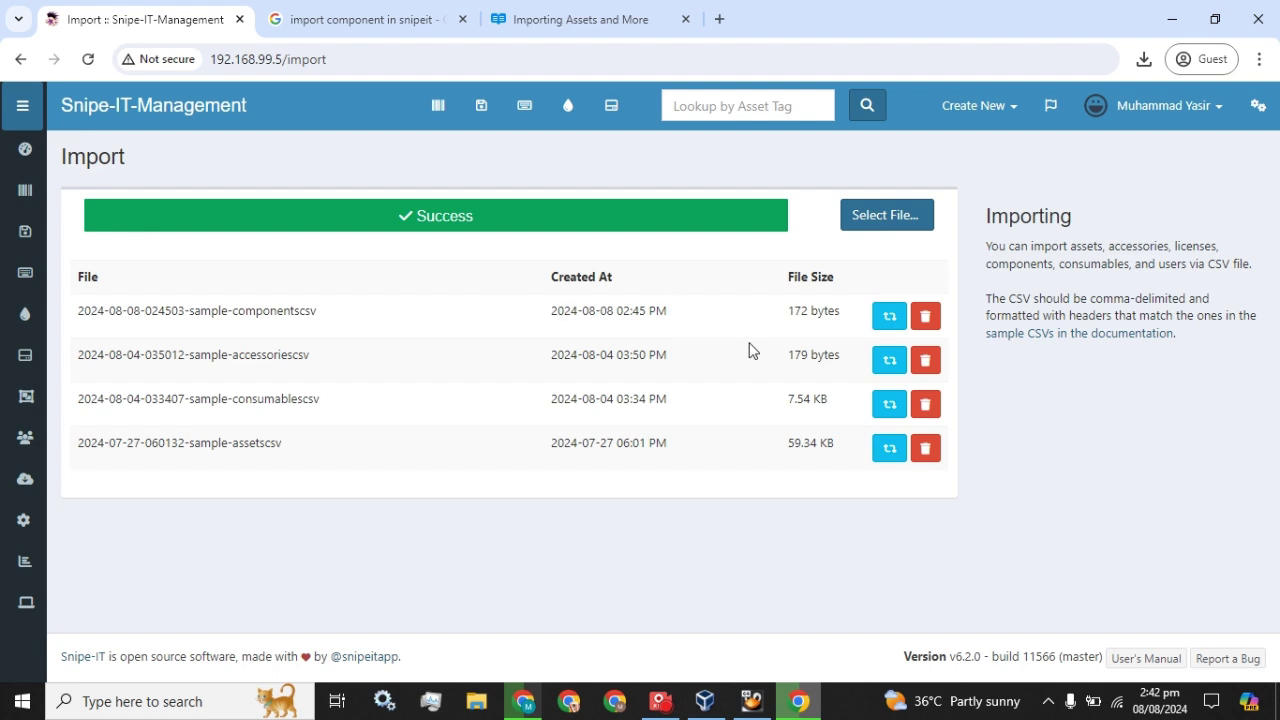
# Process the uploaded sample-components file with the CSV import type Components, and import it with the preset field mapping
pyautogui.click(888, 318)
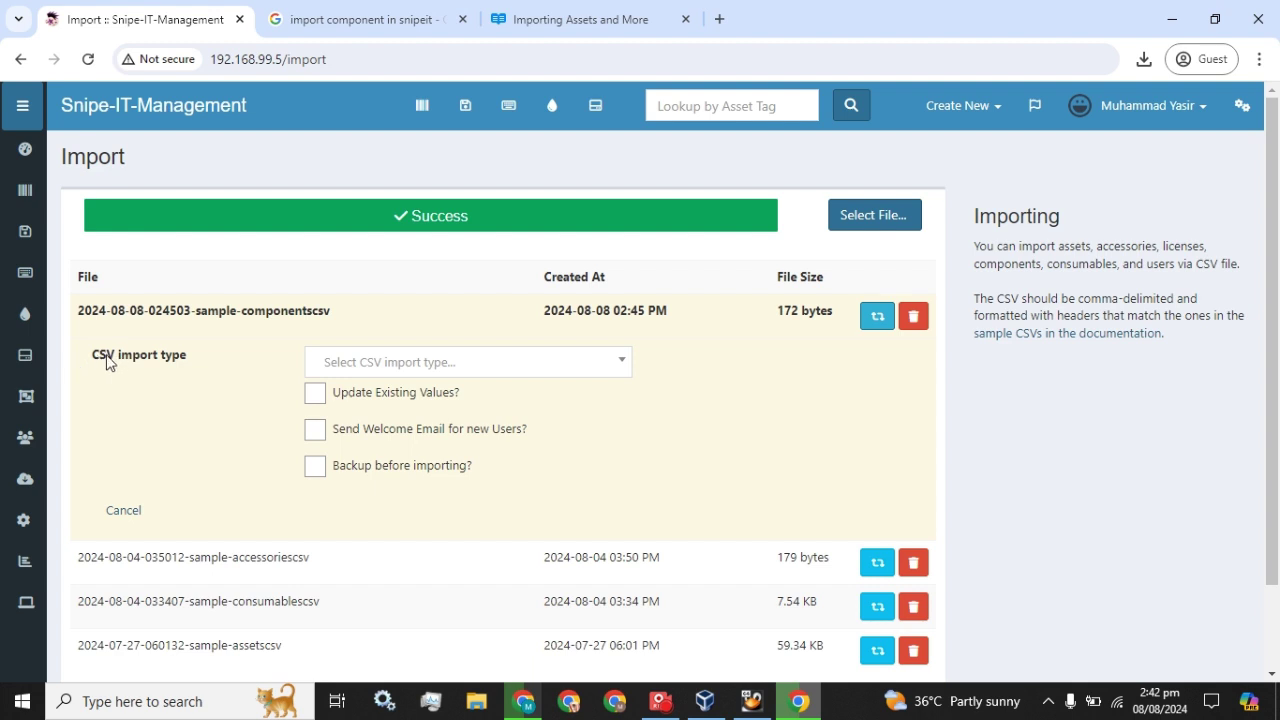
pyautogui.click(568, 366)
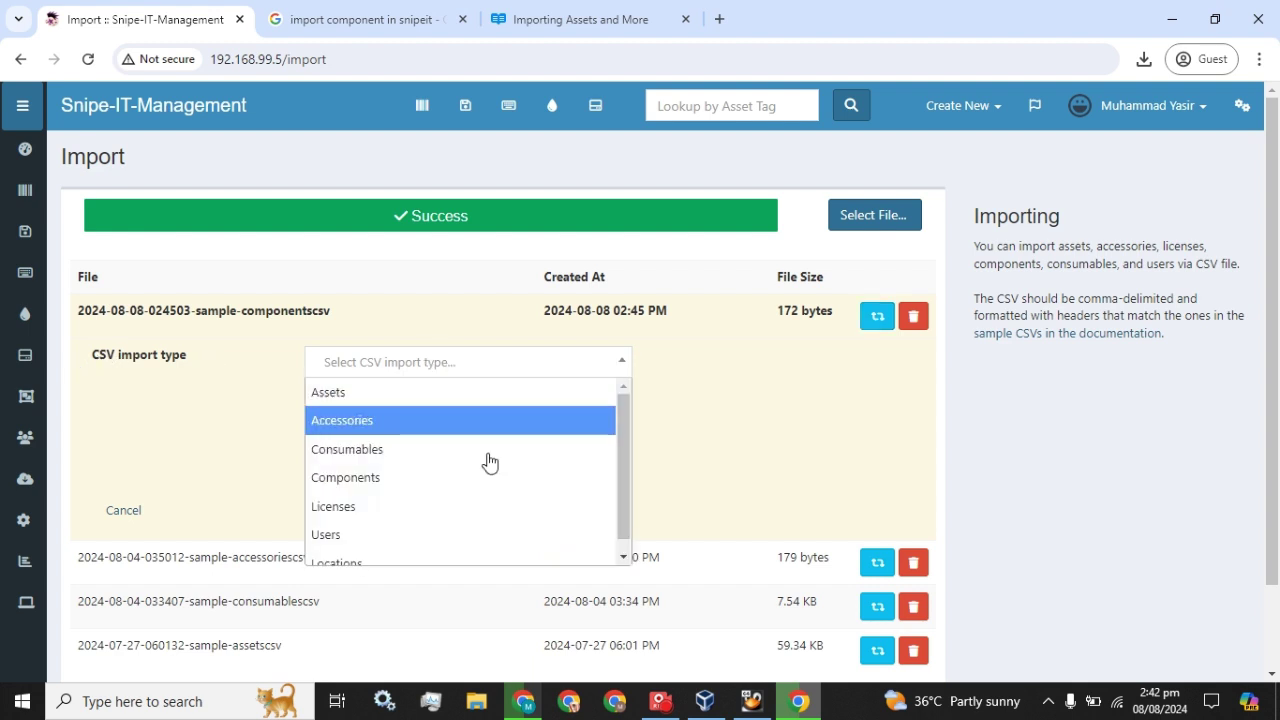
pyautogui.click(408, 482)
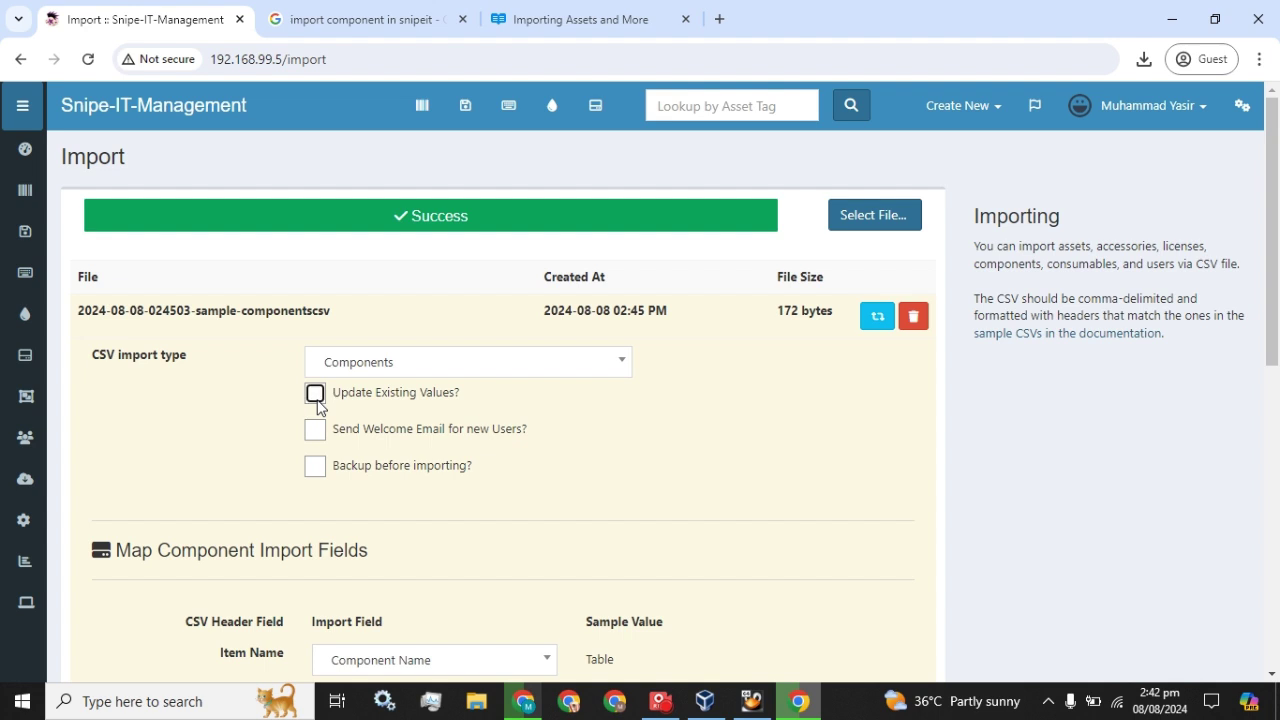
pyautogui.click(315, 395)
pyautogui.click(316, 403)
pyautogui.scroll(-5, 277, 416)
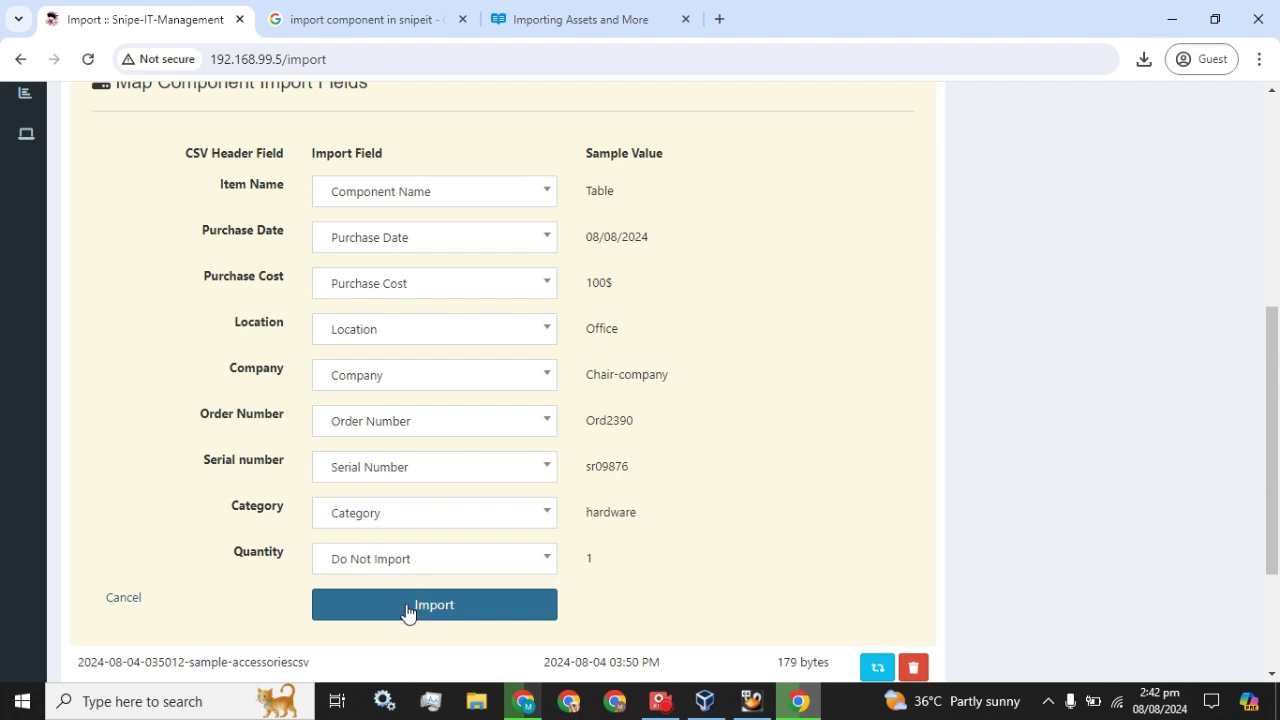
pyautogui.scroll(1, 406, 608)
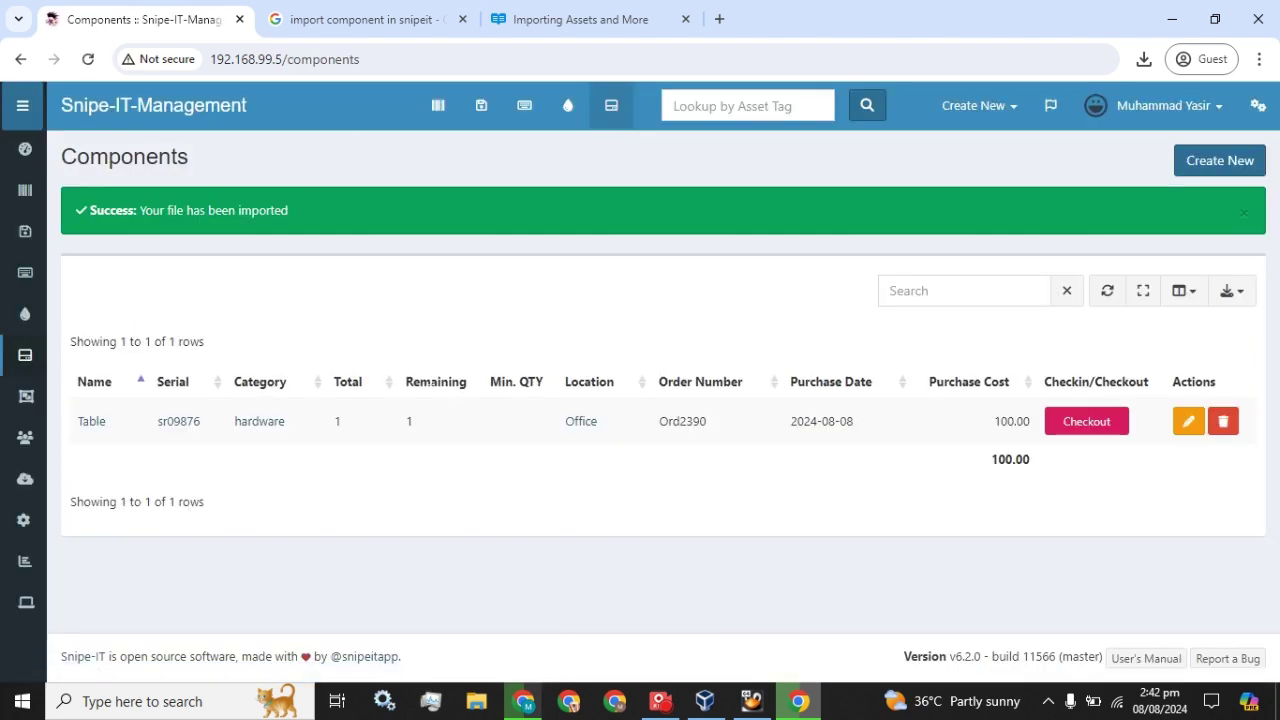